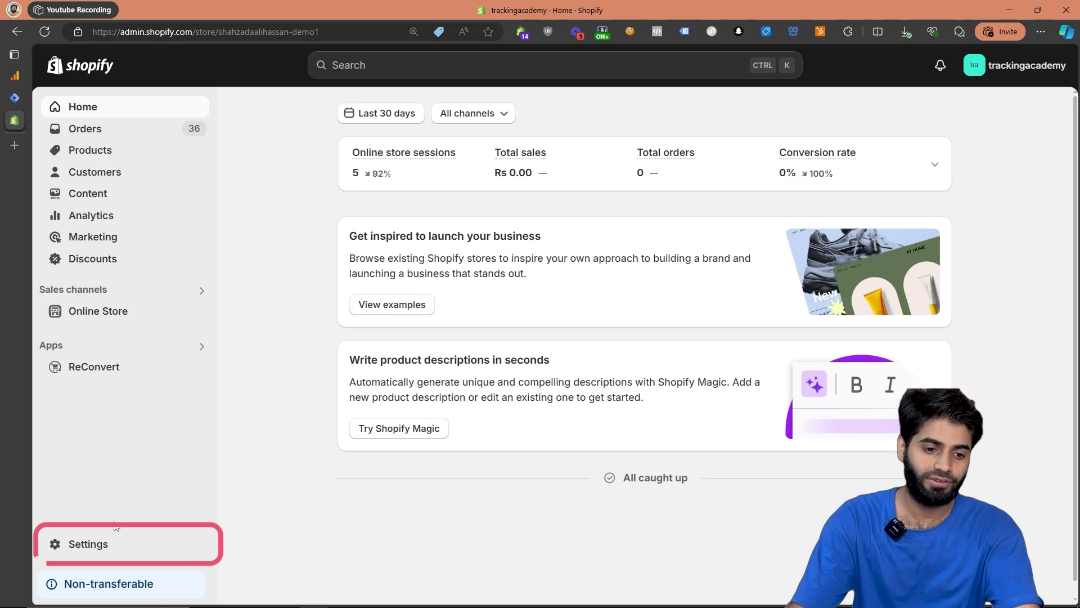
# Step: Create a custom pixel named "add_payment_info dataLayer" in the store's customer events settings
pyautogui.click(106, 543)
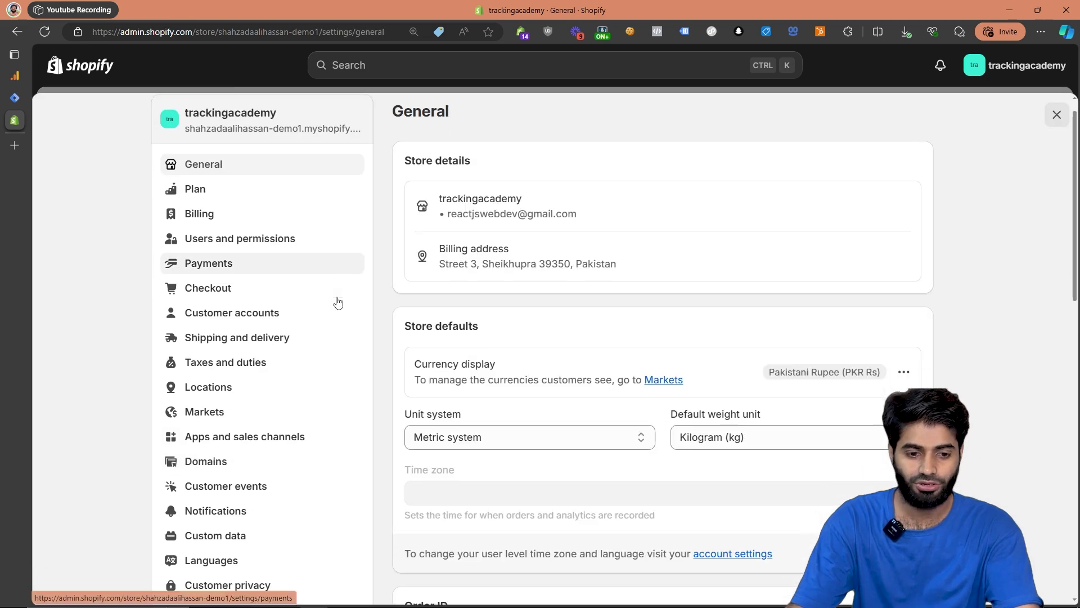
pyautogui.scroll(-1, 337, 301)
pyautogui.click(269, 433)
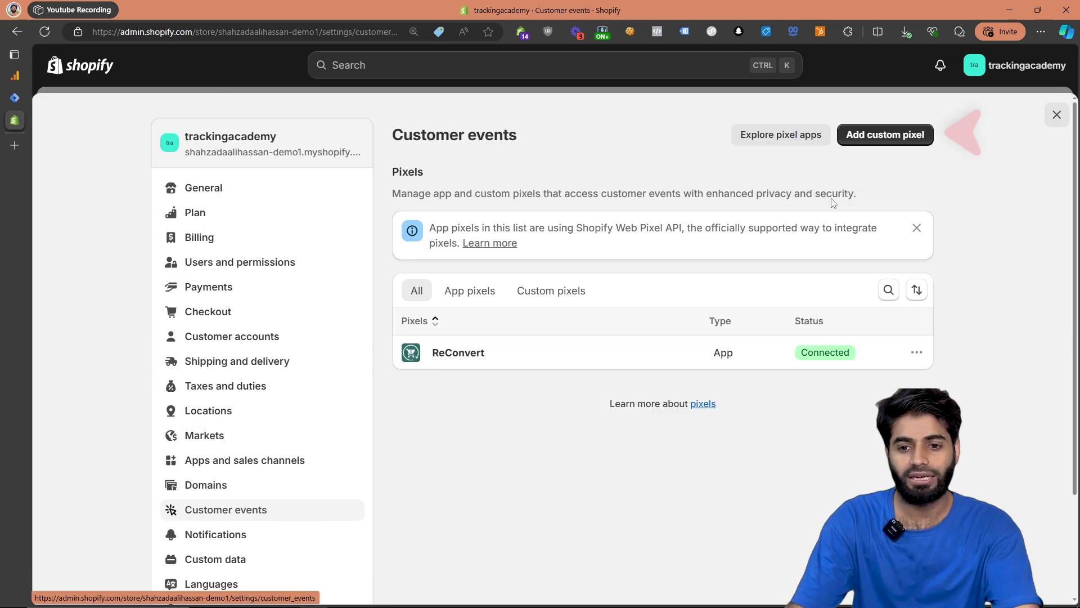
pyautogui.click(884, 135)
pyautogui.write('ad')
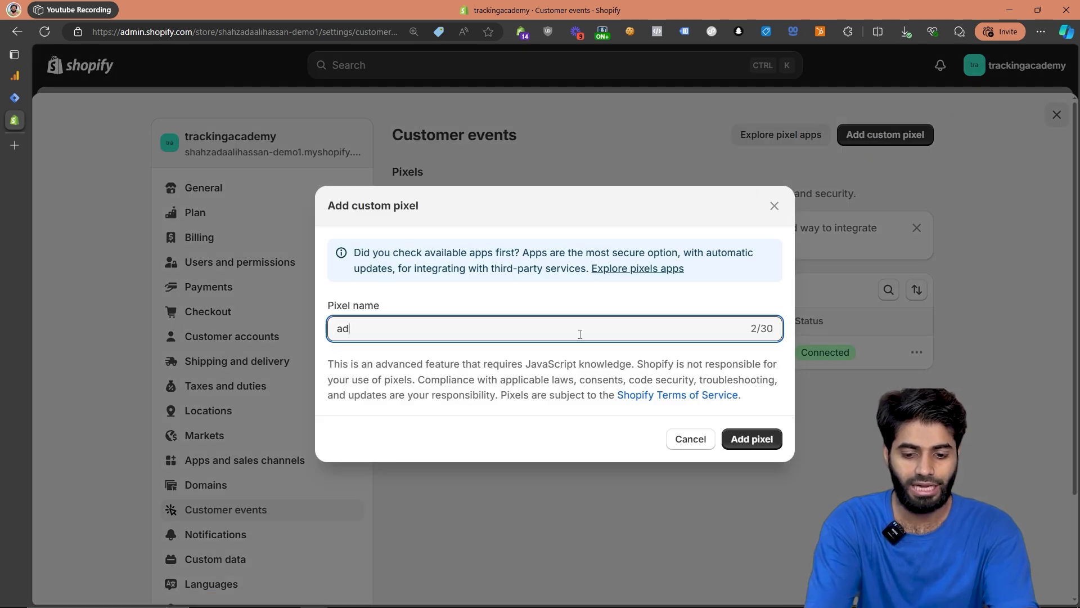
pyautogui.write('d_payment_info dataLayer')
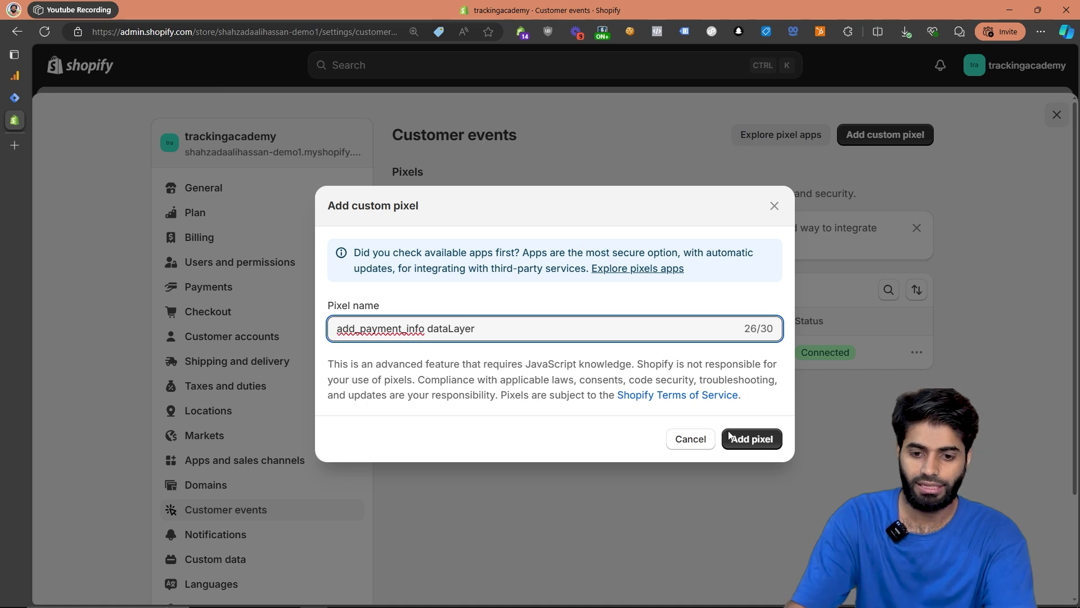
pyautogui.click(732, 438)
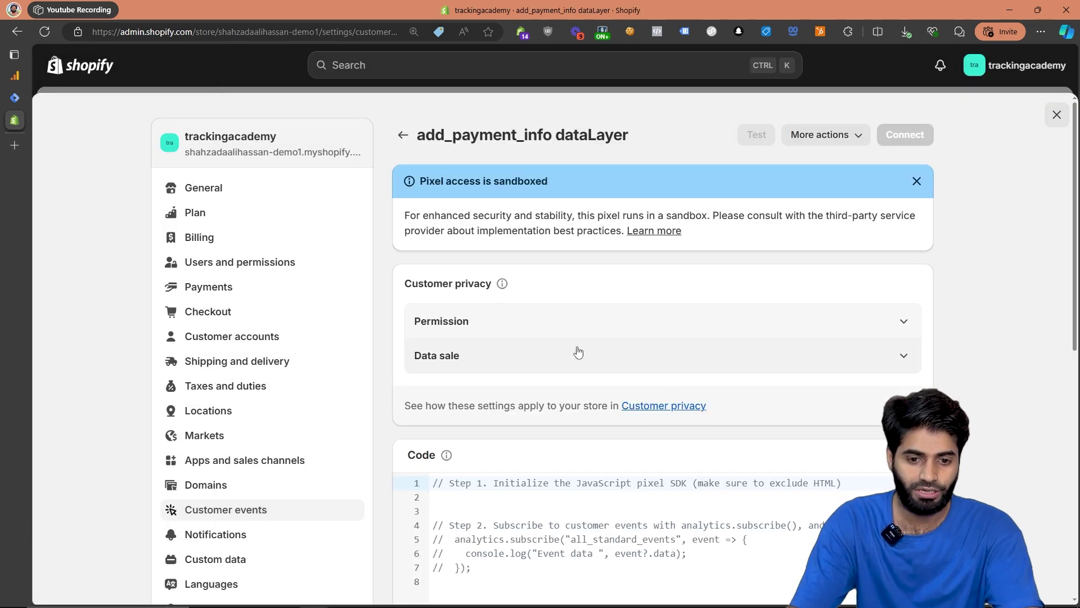
# Step: Set the pixel's privacy permission to Not required and its data sale option to "Data collected does not qualify as data sale"
pyautogui.click(548, 324)
pyautogui.click(479, 469)
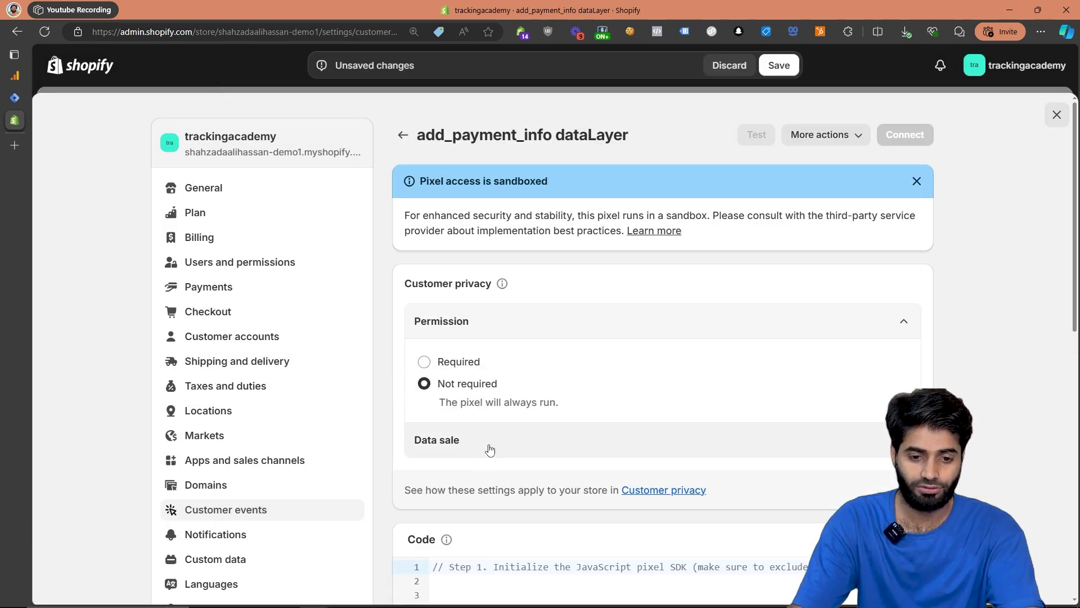
pyautogui.click(489, 449)
pyautogui.click(490, 541)
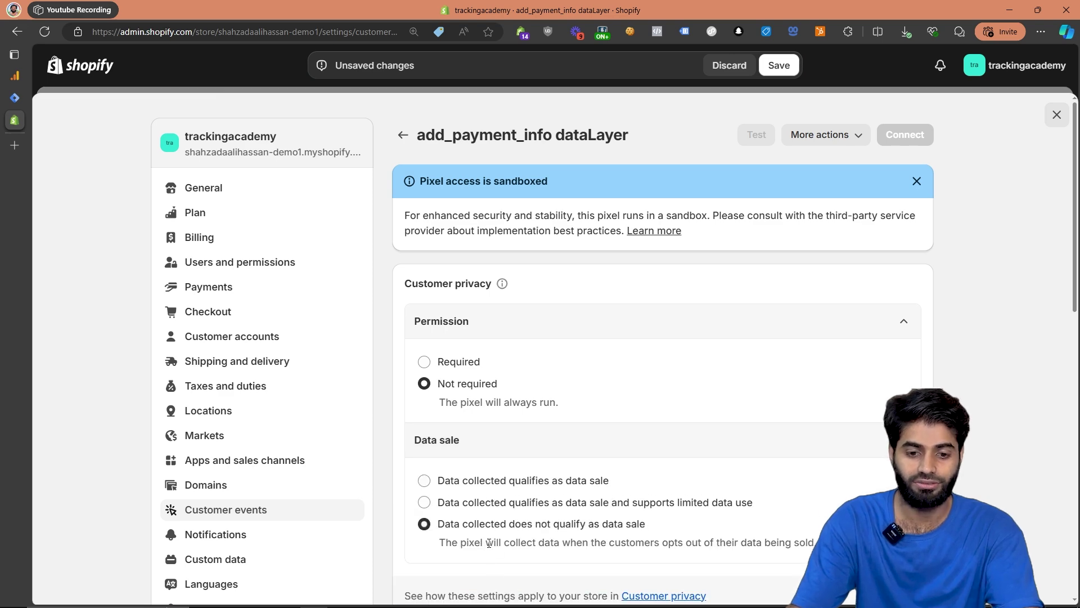
# Step: Replace all of the pixel's default code with the prepared add_payment_info dataLayer script from the clipboard history
pyautogui.scroll(-5, 567, 437)
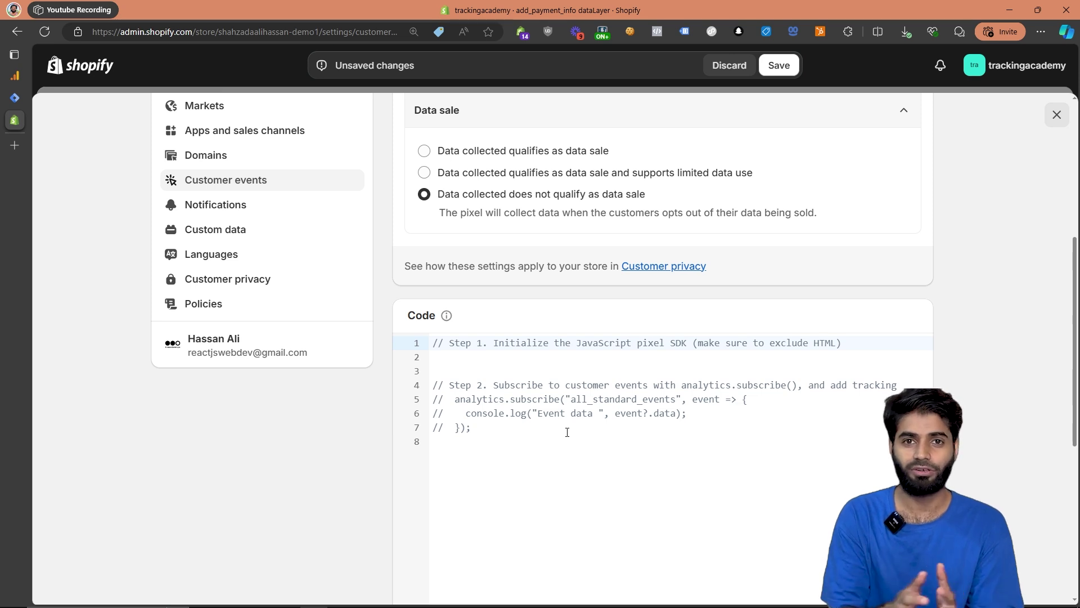
pyautogui.hotkey('ctrl', 'a')
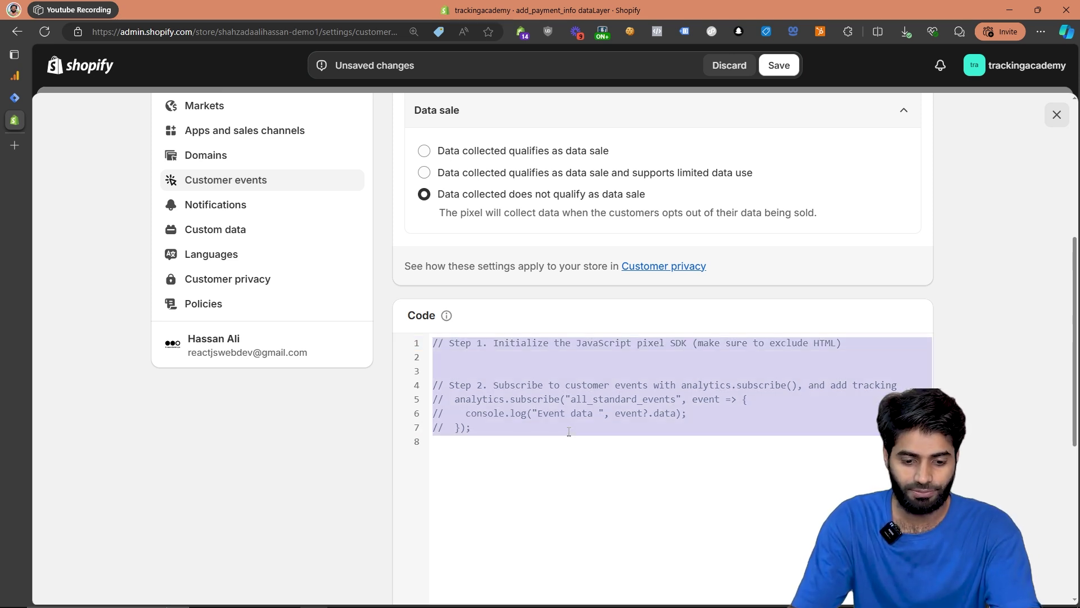
pyautogui.press('super+v')
pyautogui.press('Return')
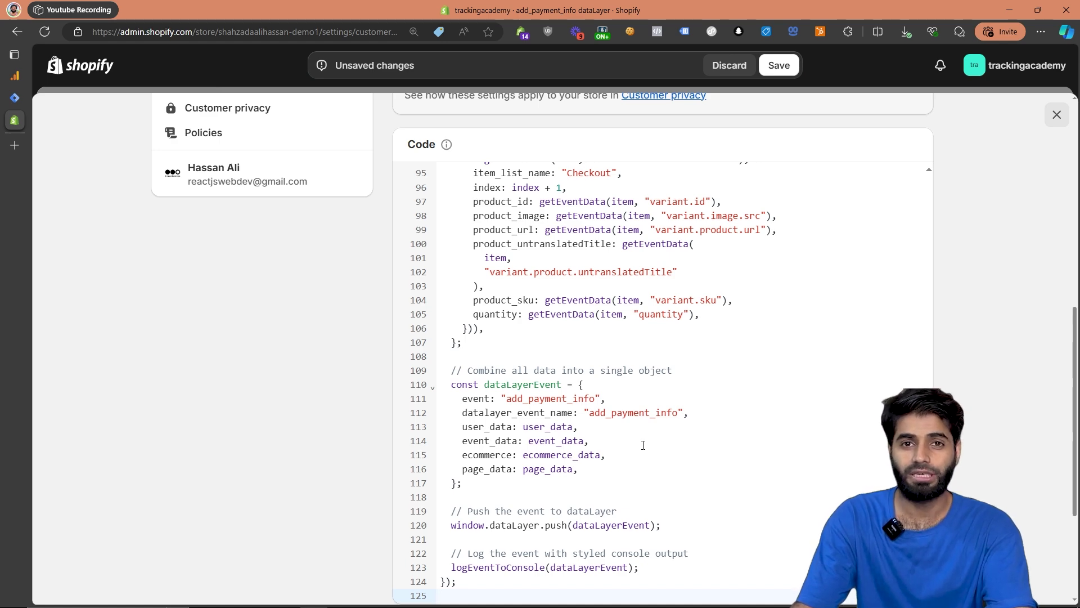
# Step: Select the GTM-XXXXXX placeholder in the pixel code, and copy the container ID from the install snippet in Google Tag Manager
pyautogui.scroll(20, 643, 445)
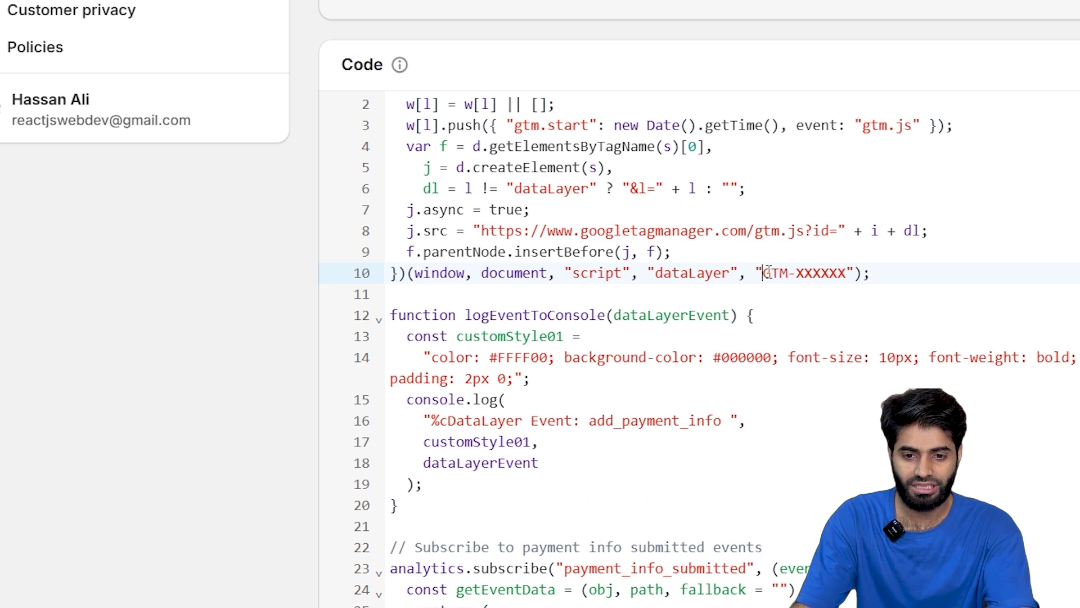
pyautogui.moveTo(690, 283); pyautogui.dragTo(744, 281)
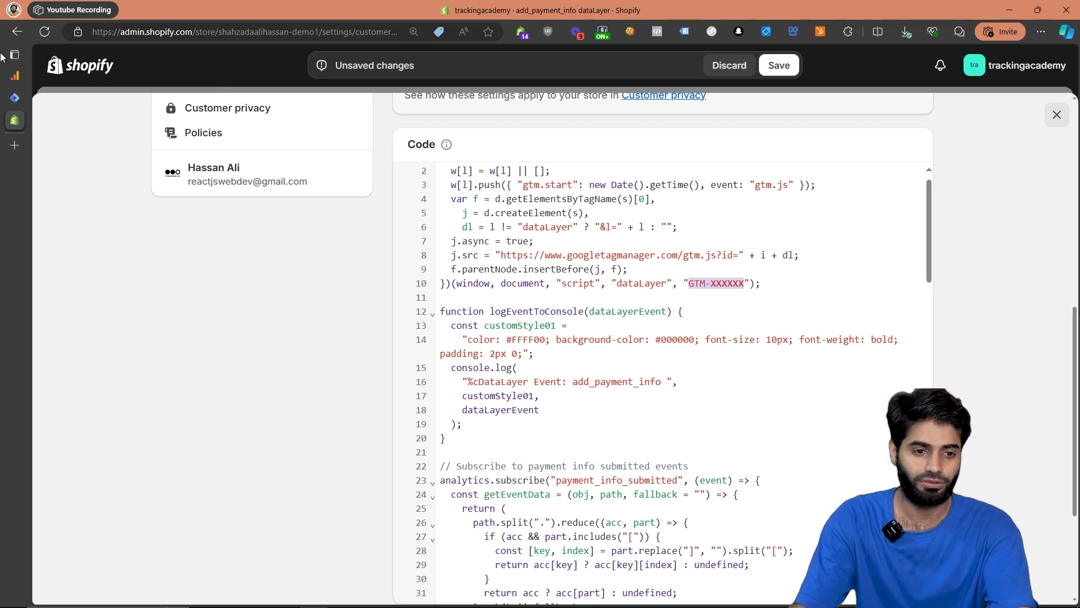
pyautogui.click(15, 101)
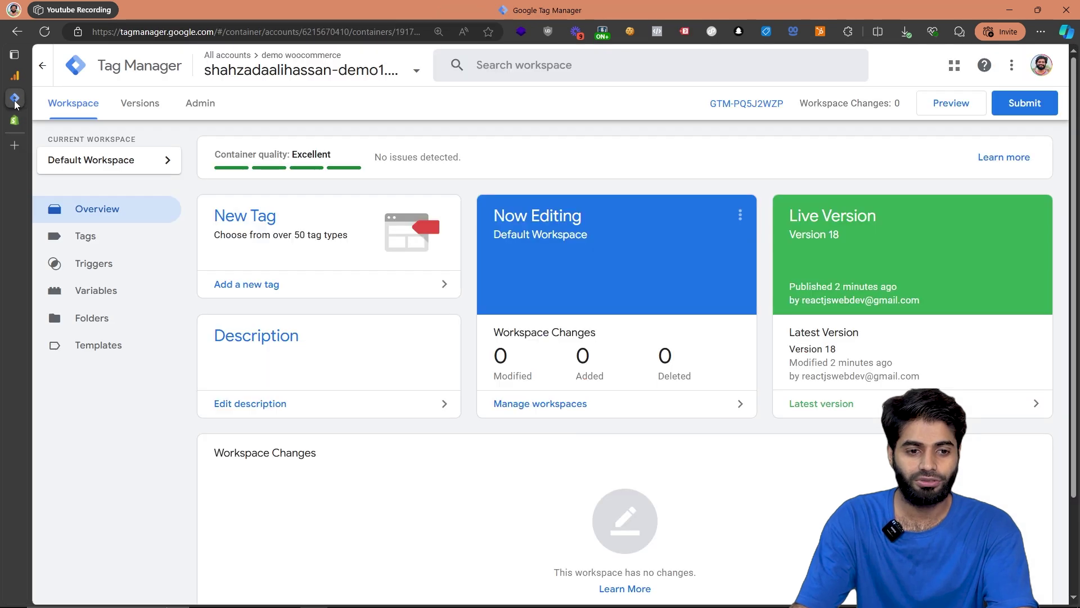
pyautogui.click(764, 107)
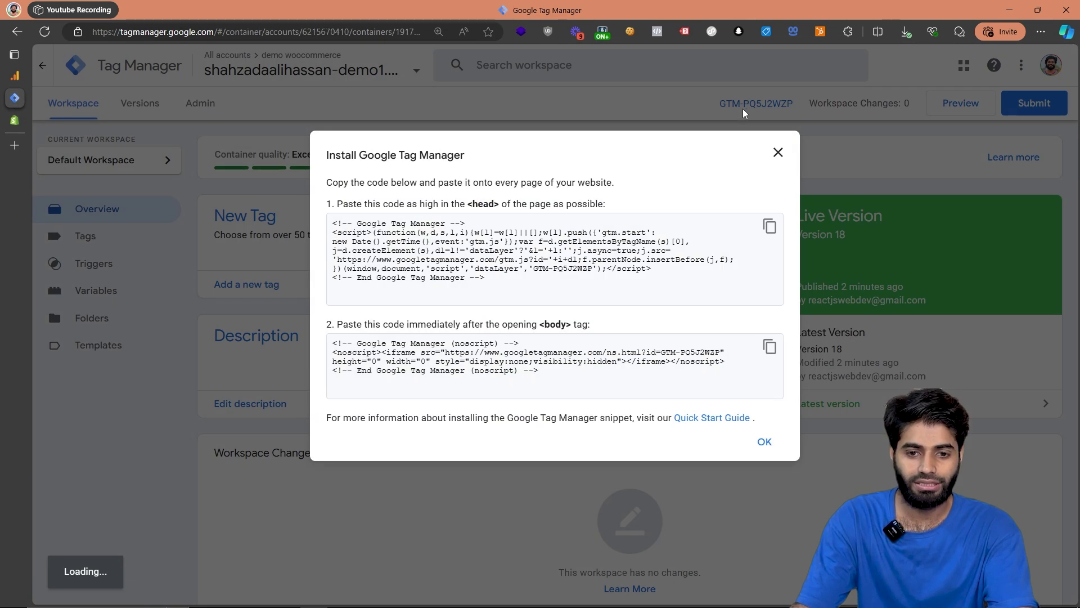
pyautogui.moveTo(527, 268); pyautogui.dragTo(607, 257)
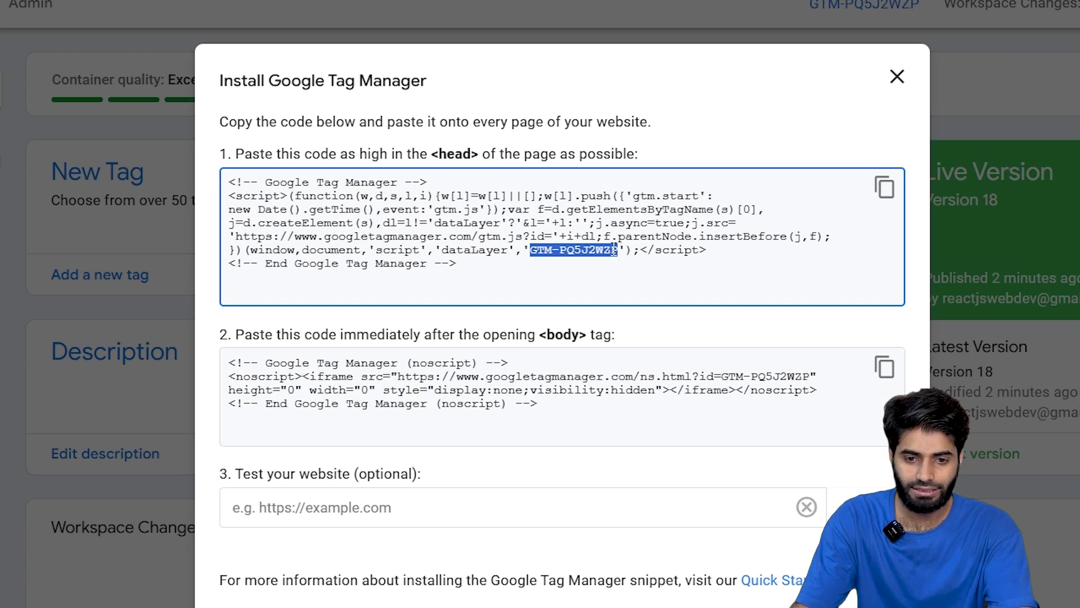
pyautogui.rightClick(614, 250)
pyautogui.click(636, 262)
# Step: Back in Shopify, replace the GTM-XXXXXX placeholder with the copied container ID GTM-PQ5J2WZP and save the pixel
pyautogui.click(33, 120)
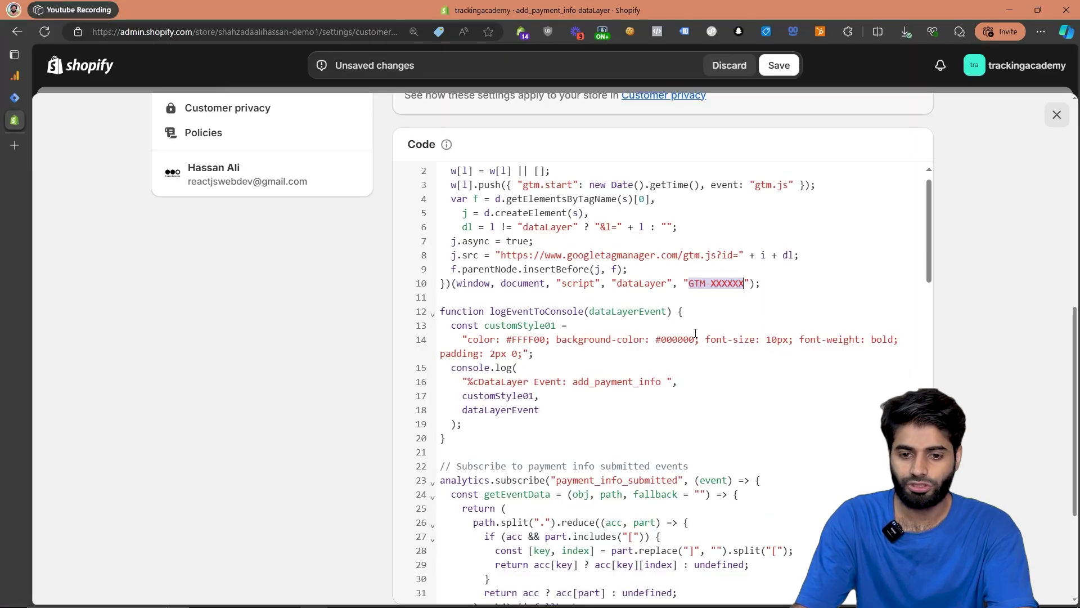
pyautogui.rightClick(707, 290)
pyautogui.click(753, 363)
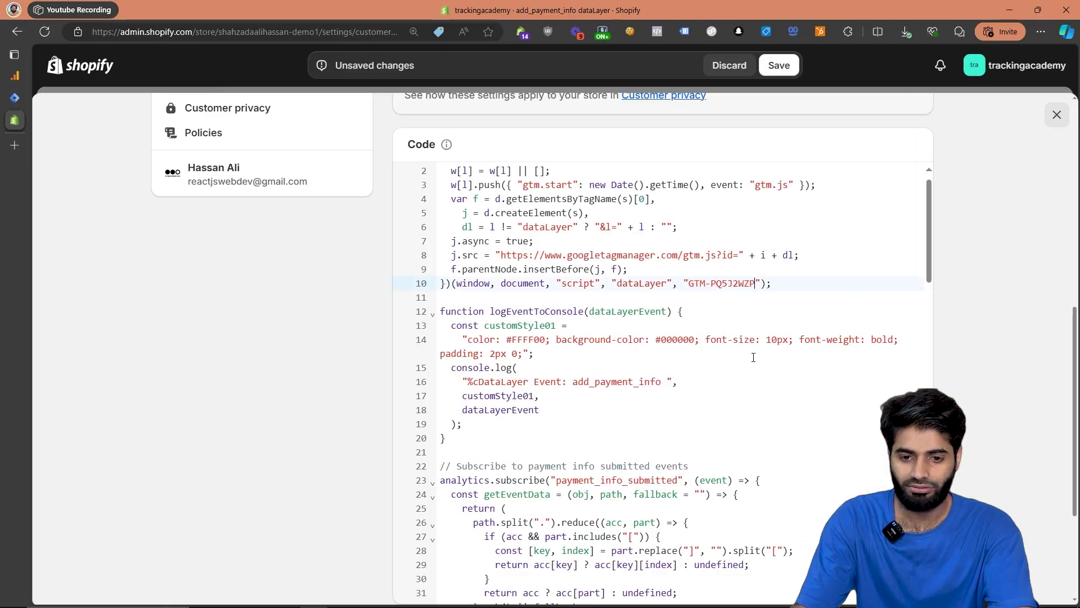
pyautogui.click(775, 66)
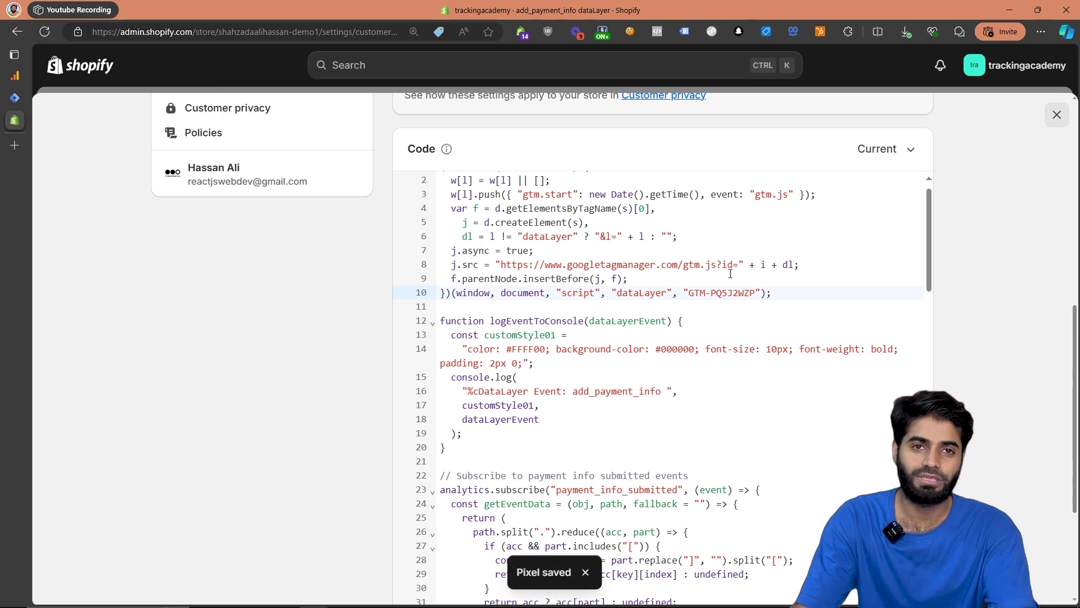
# Step: Connect the add_payment_info dataLayer pixel to the store and accept the confirmation
pyautogui.scroll(9, 1021, 357)
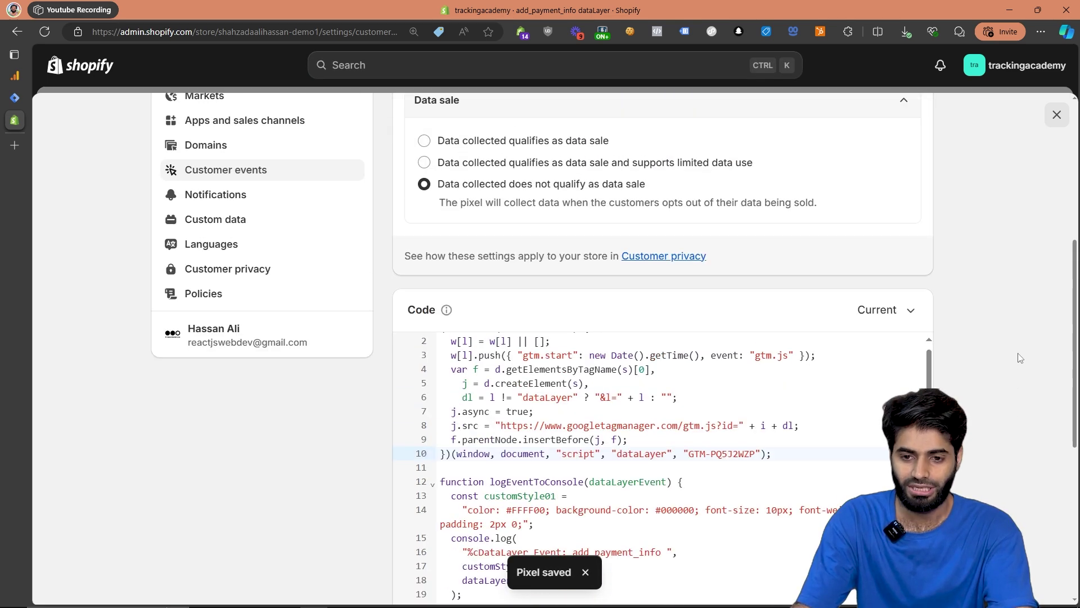
pyautogui.click(900, 137)
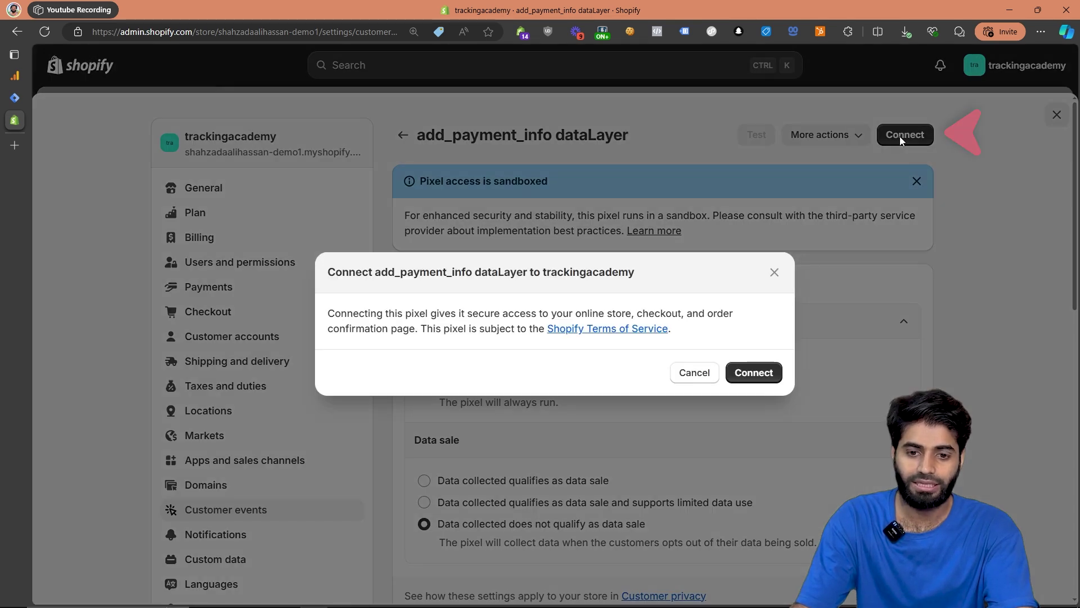
pyautogui.click(775, 375)
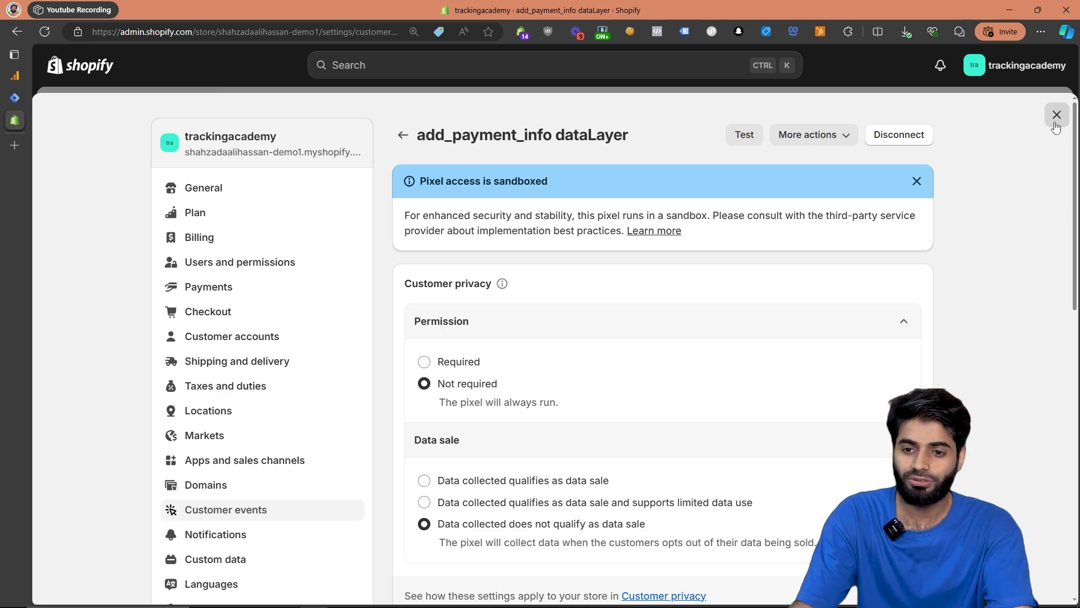
# Step: Leave the settings, view the online store and start an immediate purchase of Product 002 Title
pyautogui.click(1056, 116)
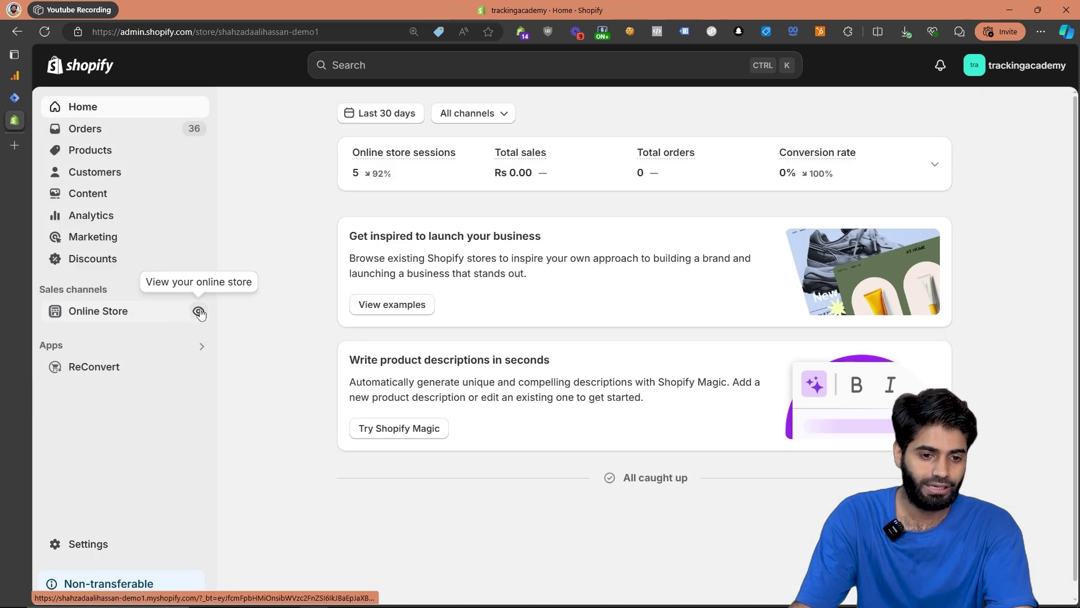
pyautogui.click(199, 312)
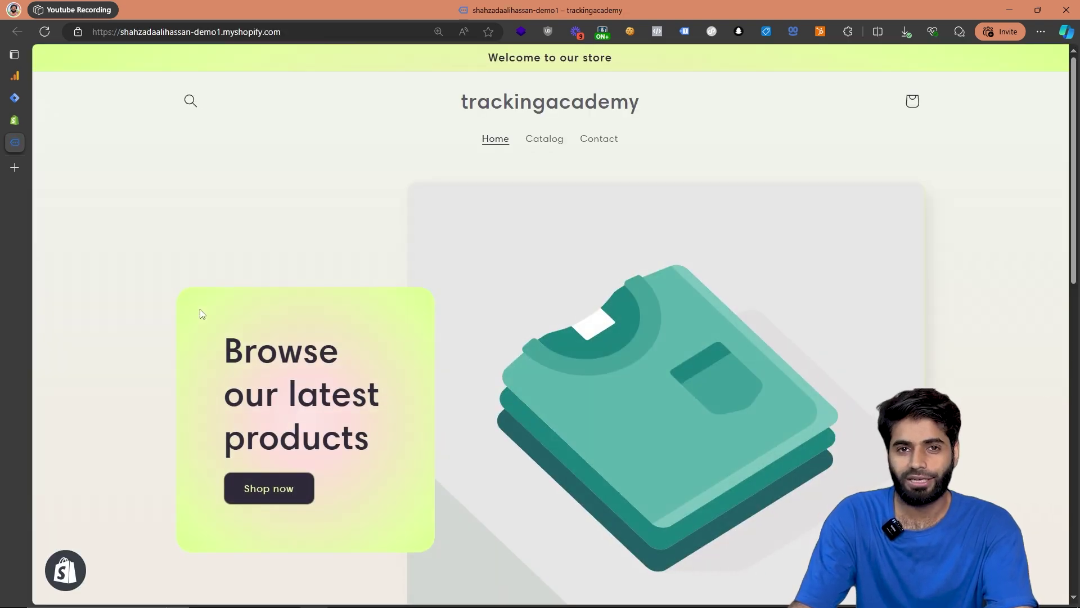
pyautogui.scroll(-6, 201, 309)
pyautogui.scroll(-4, 202, 313)
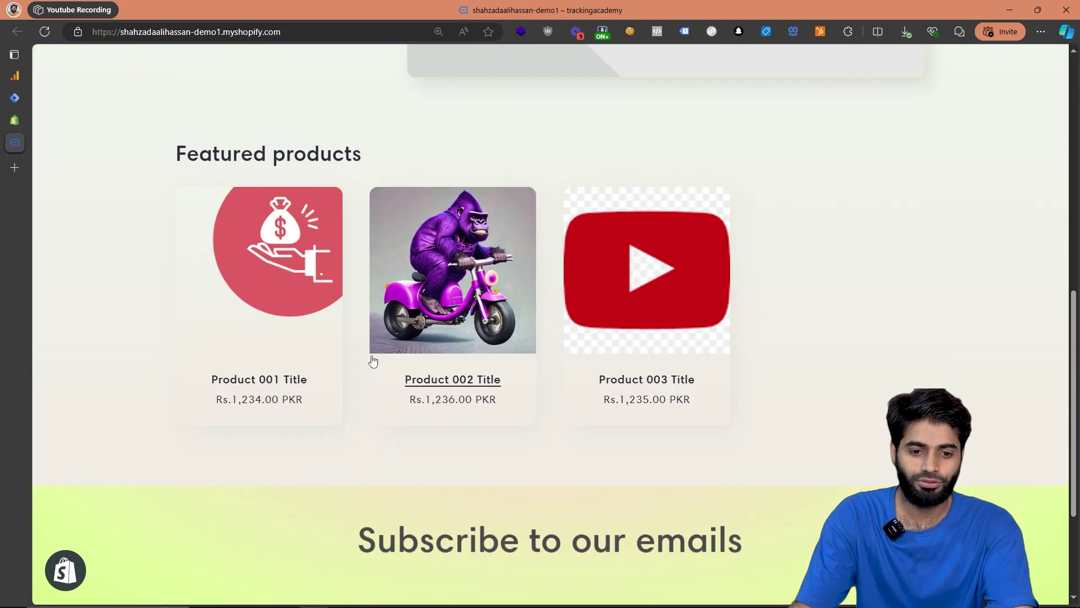
pyautogui.click(379, 303)
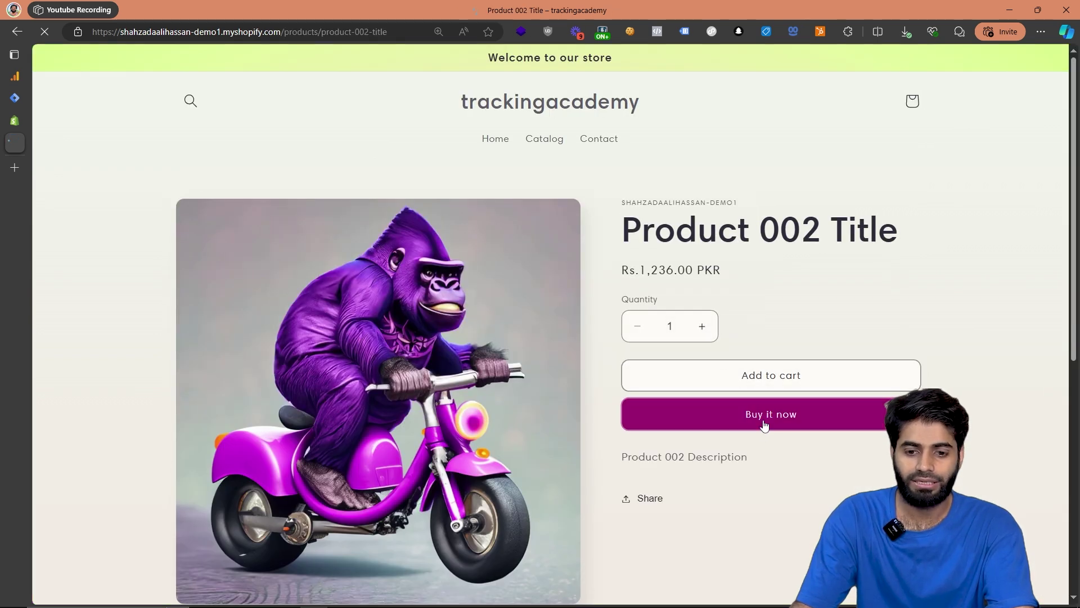
pyautogui.click(765, 425)
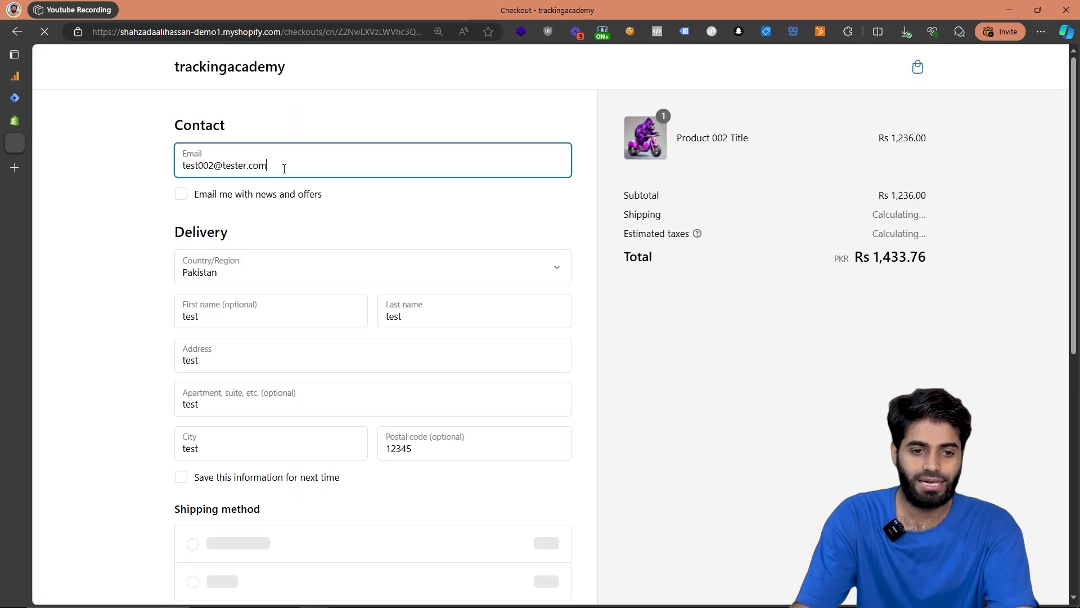
# Step: Change the last digit before the @ in the checkout contact email to 3
pyautogui.moveTo(284, 169); pyautogui.dragTo(247, 169)
pyautogui.click(219, 169)
pyautogui.press('BackSpace')
pyautogui.write('3')
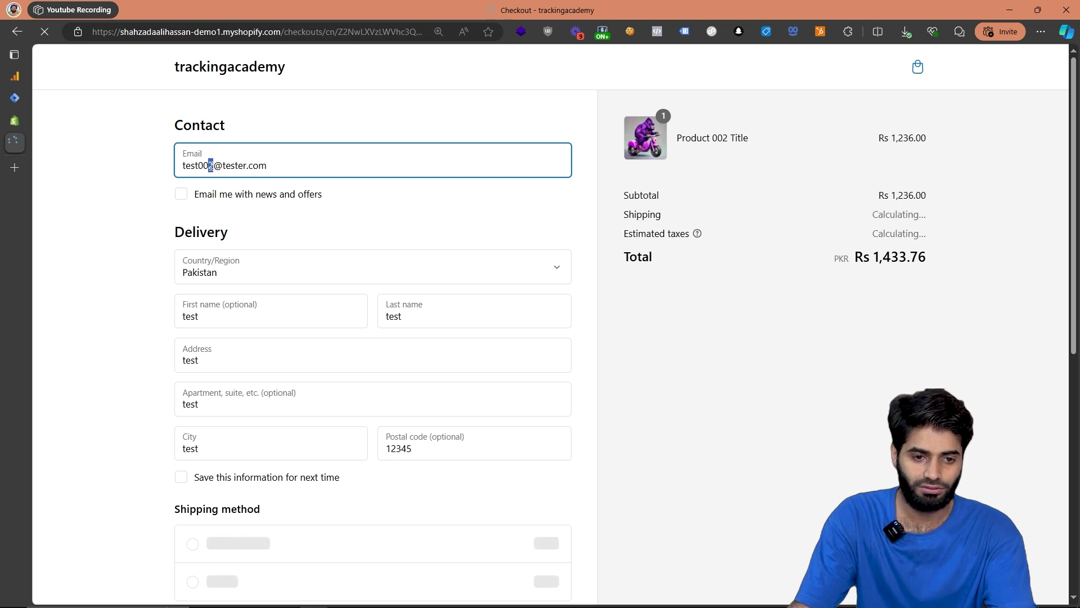
pyautogui.click(246, 313)
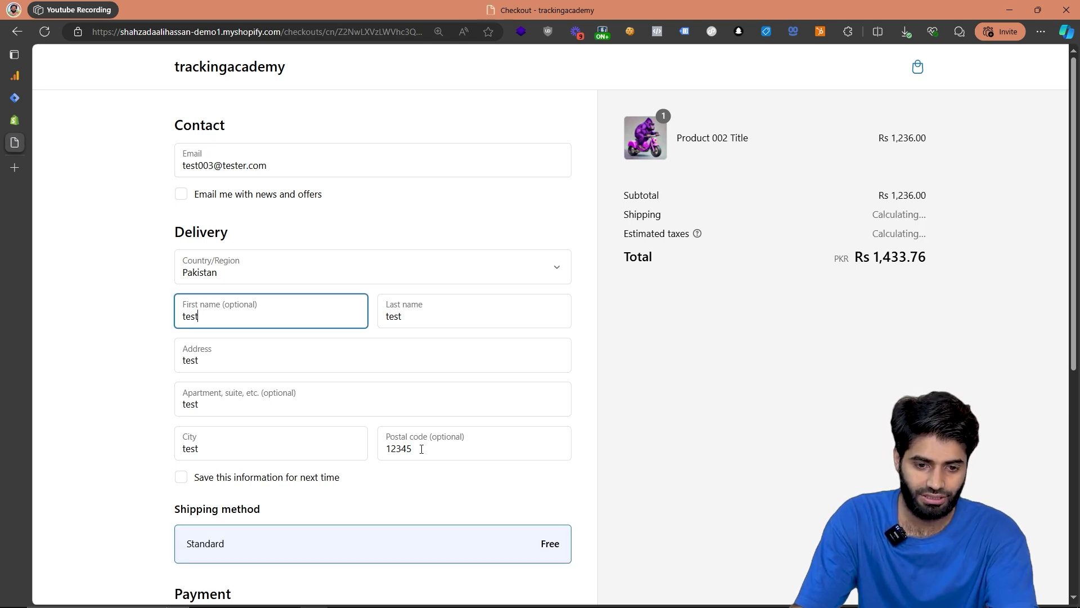
# Step: Fill in the test card number, expiration date, security code and name on card in the checkout's payment section
pyautogui.scroll(-5, 426, 360)
pyautogui.click(320, 372)
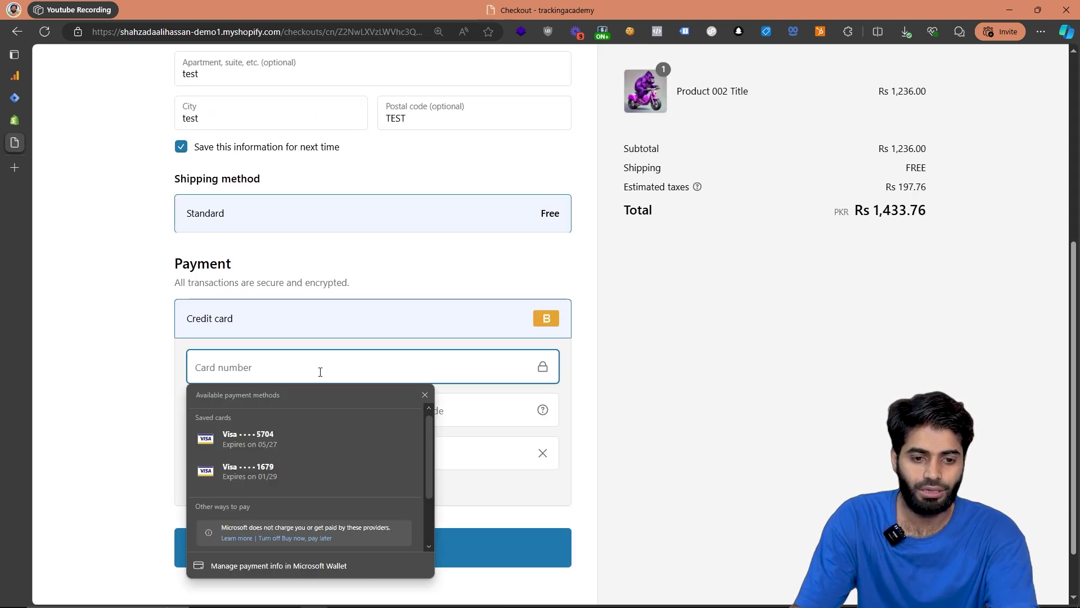
pyautogui.write('1')
pyautogui.click(288, 404)
pyautogui.write('12 / 34')
pyautogui.click(483, 404)
pyautogui.write('123')
pyautogui.moveTo(236, 460); pyautogui.dragTo(185, 469)
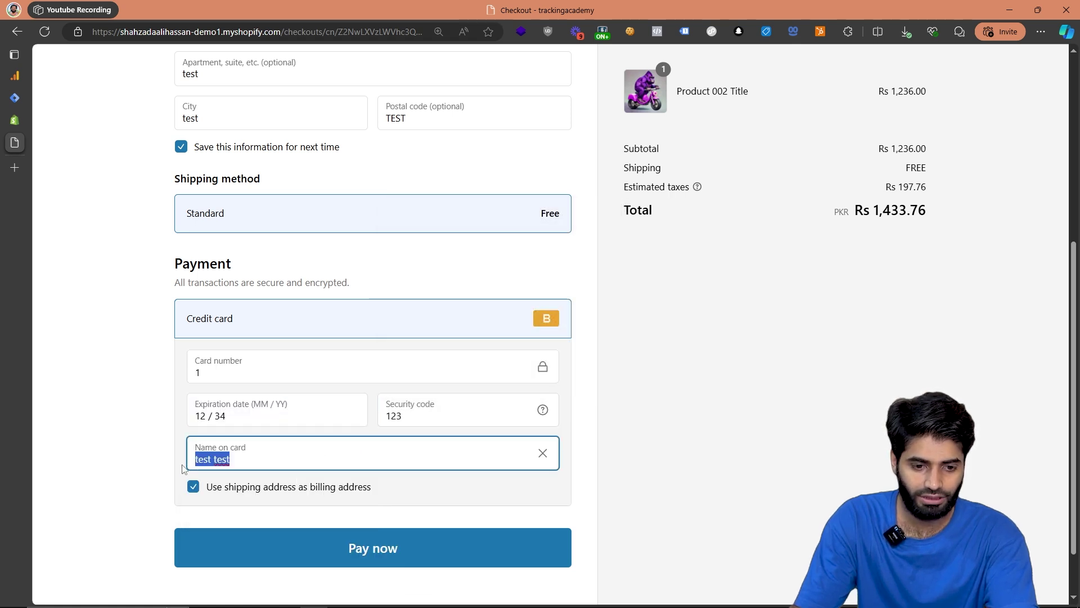
pyautogui.write('TEST TEST')
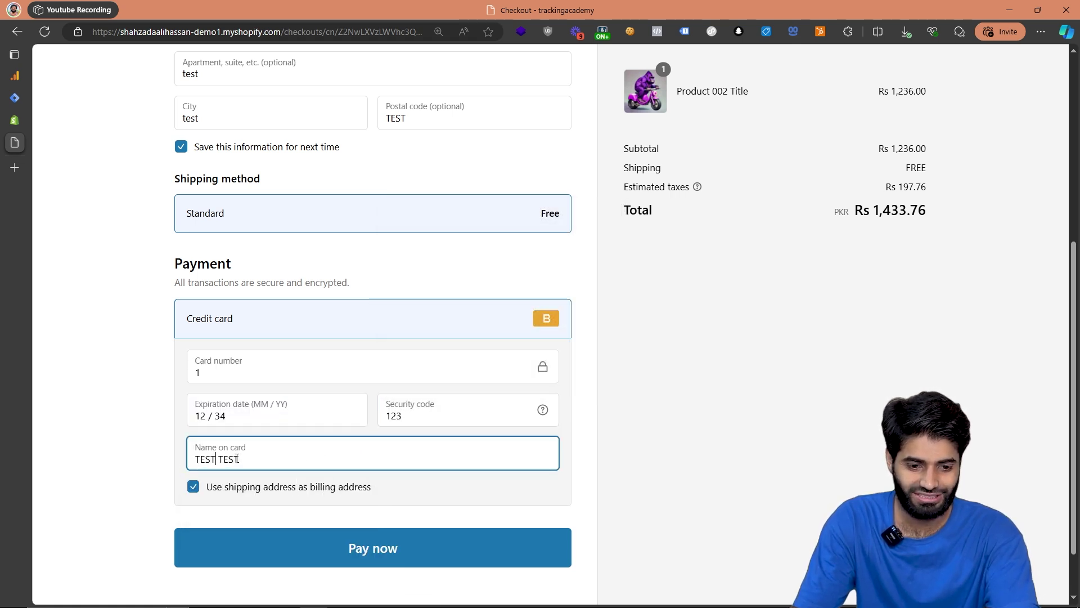
# Step: Open the browser's developer tools on the checkout page to show the console
pyautogui.rightClick(728, 426)
pyautogui.click(624, 436)
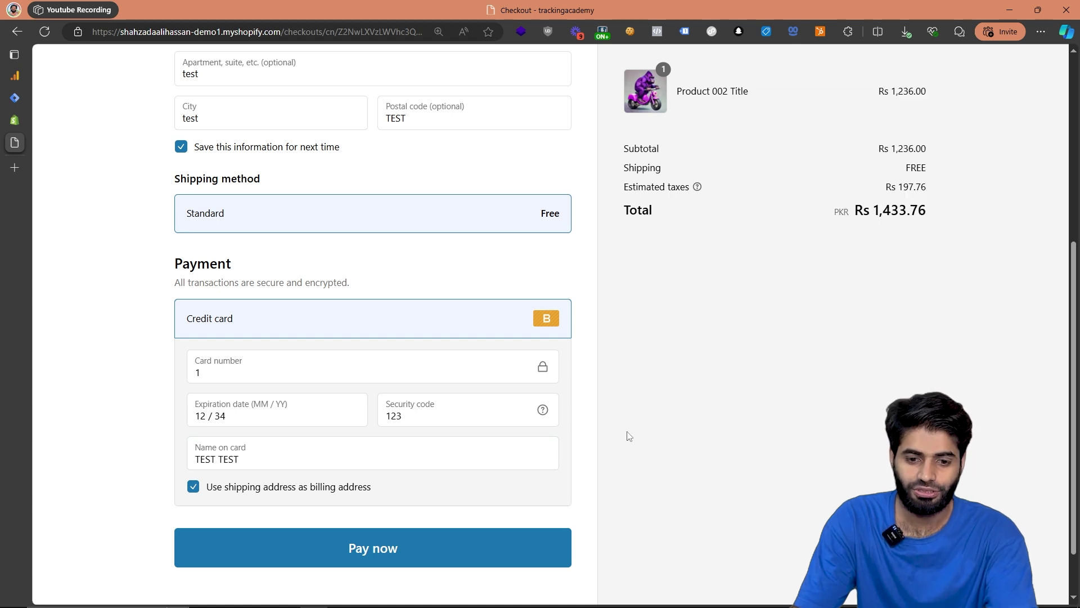
pyautogui.rightClick(721, 338)
pyautogui.click(751, 330)
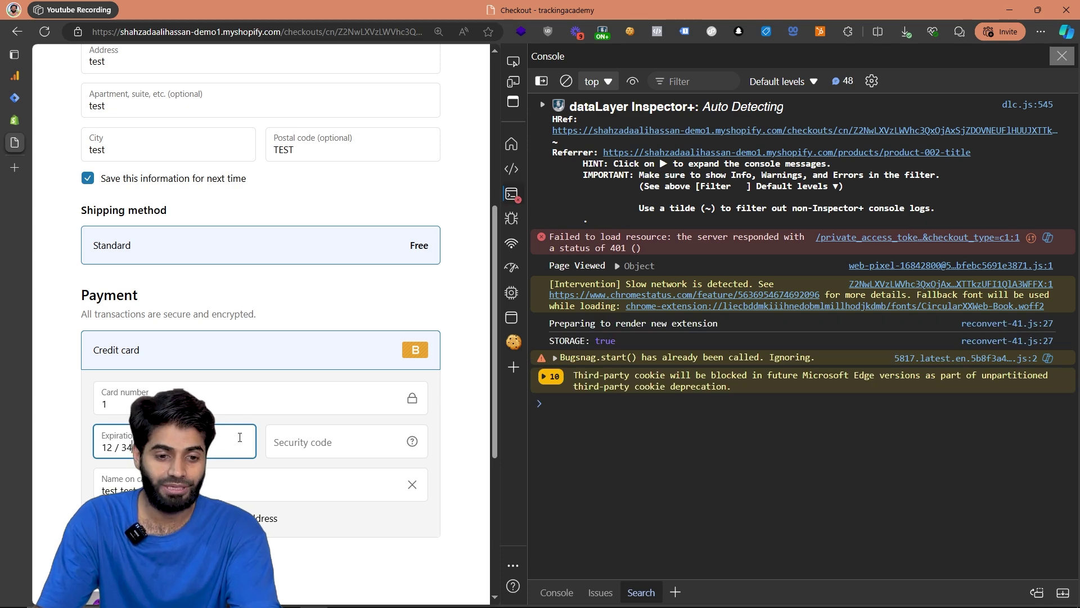
# Step: Enter the card's security code and submit the payment for the test order
pyautogui.click(290, 446)
pyautogui.write('123')
pyautogui.click(267, 497)
pyautogui.scroll(-4, 267, 497)
pyautogui.click(288, 545)
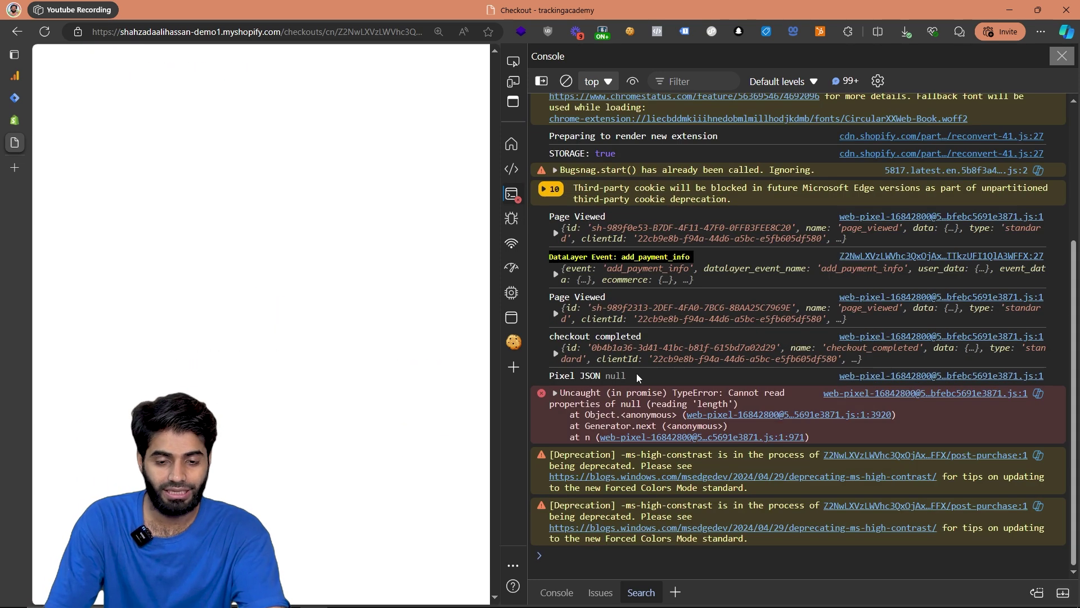
# Step: Examine the add_payment_info dataLayer event in the console, including its ecommerce object and the first item's details
pyautogui.scroll(2, 641, 372)
pyautogui.scroll(2, 643, 373)
pyautogui.click(613, 440)
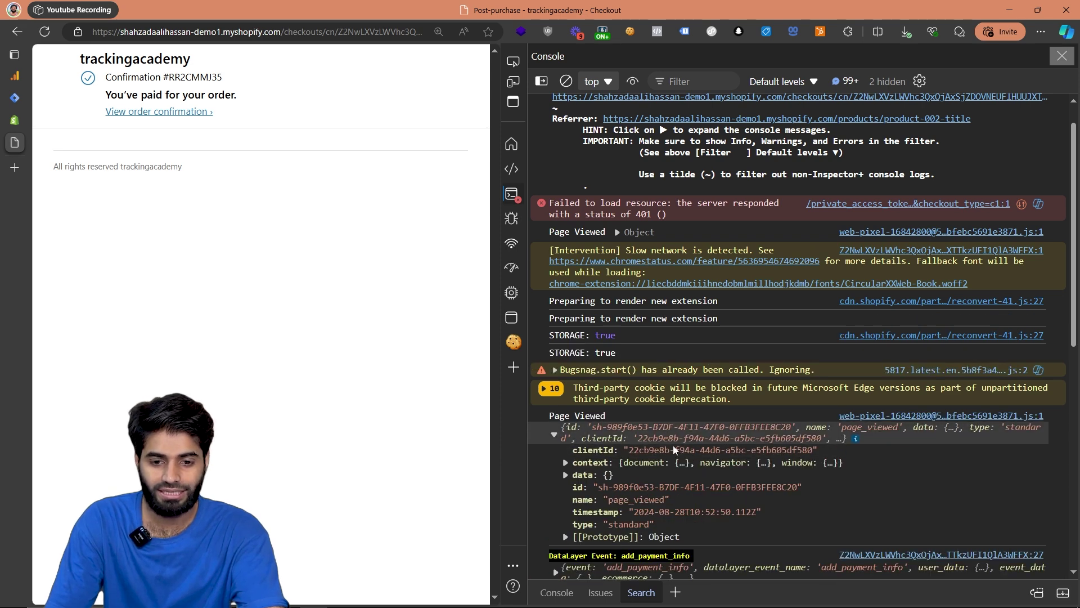
pyautogui.scroll(-3, 668, 453)
pyautogui.click(619, 411)
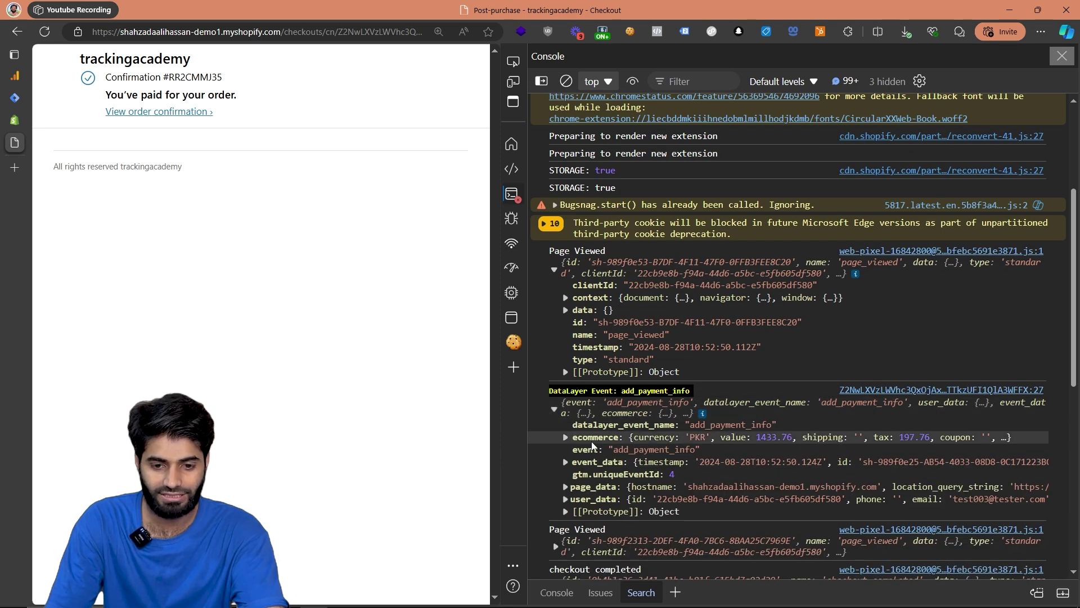
pyautogui.click(566, 437)
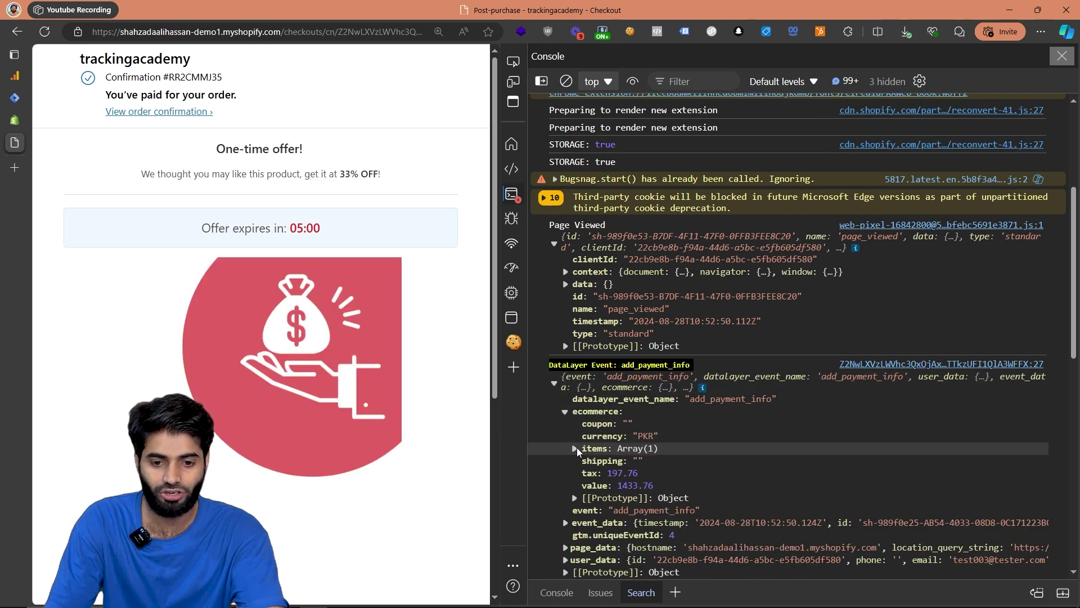
pyautogui.click(575, 448)
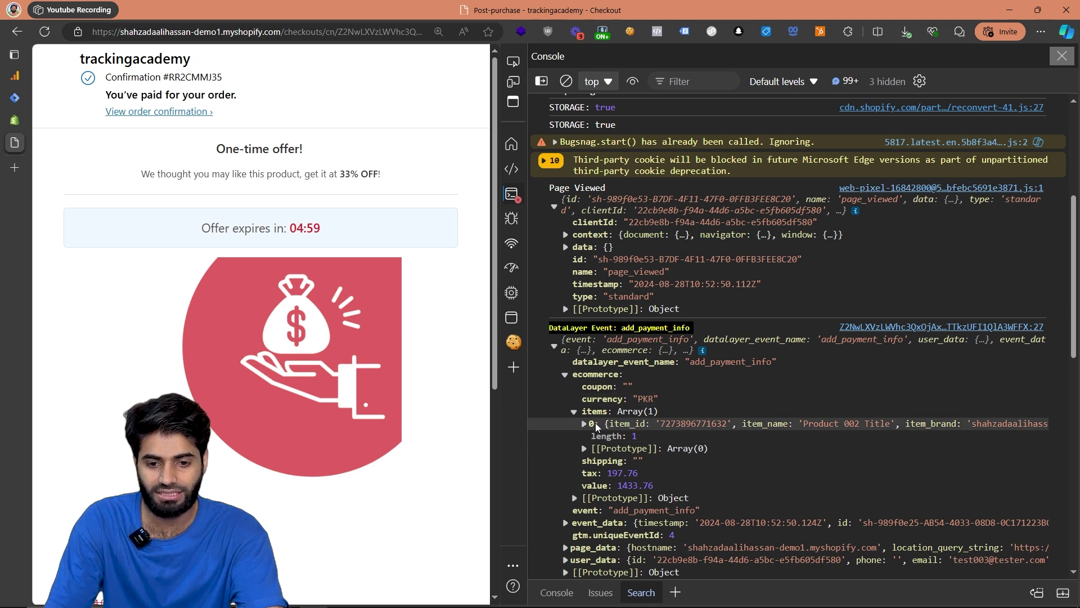
pyautogui.click(600, 426)
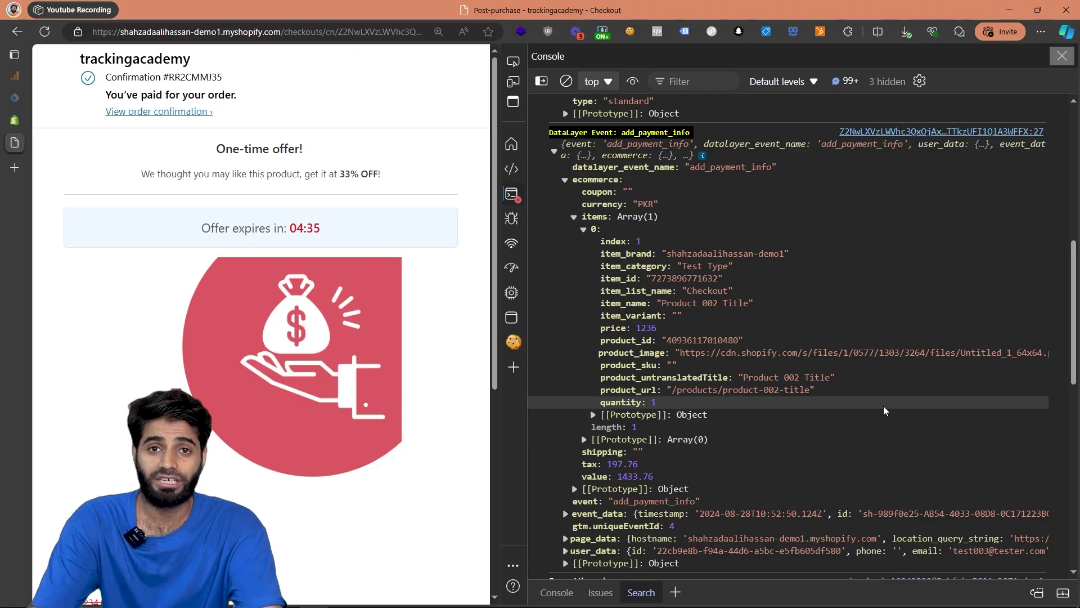
# Step: In Google Tag Manager, start a new tag with the All Pages trigger and the Google Tag type
pyautogui.click(14, 97)
pyautogui.click(776, 153)
pyautogui.click(123, 243)
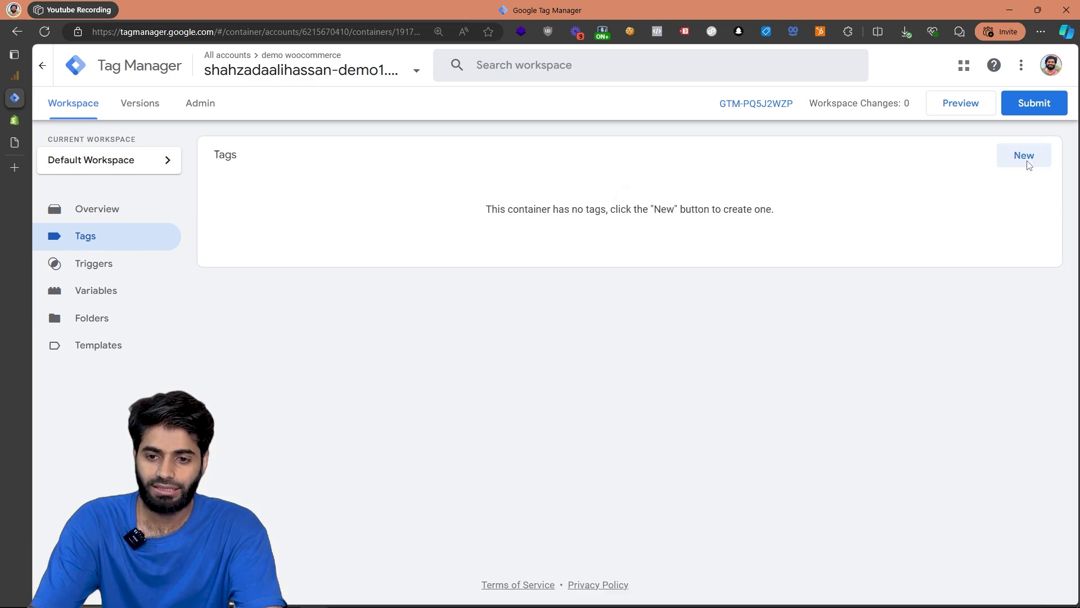
pyautogui.click(1024, 155)
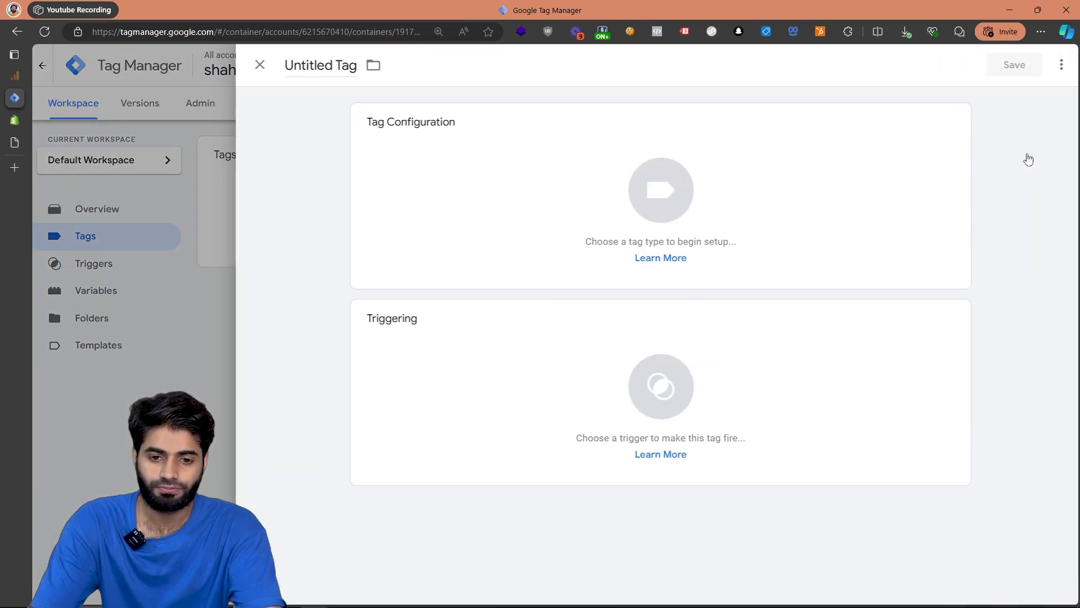
pyautogui.click(526, 337)
pyautogui.click(400, 124)
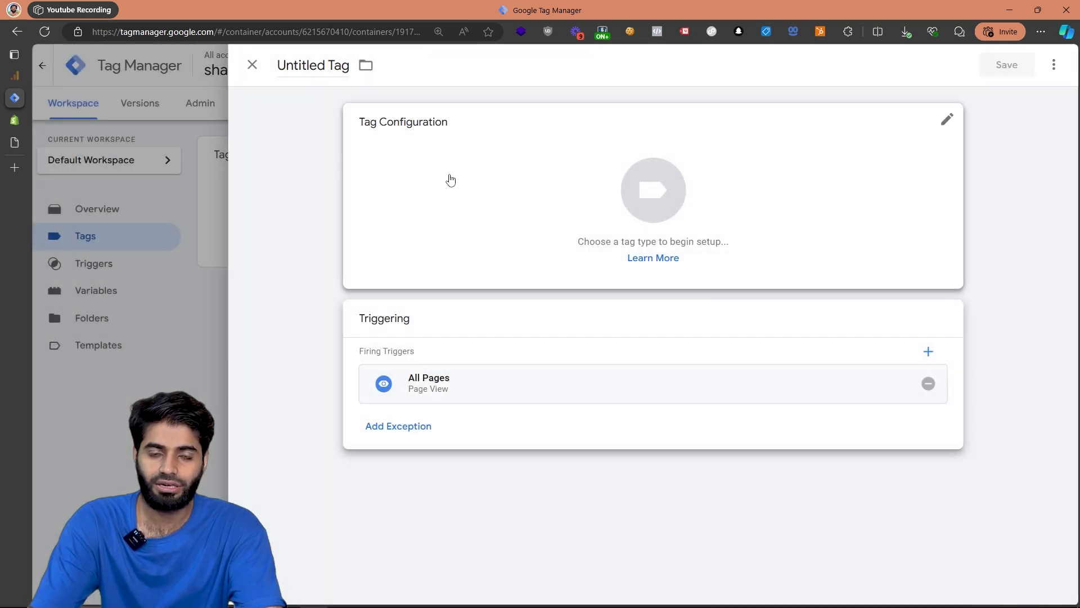
pyautogui.click(448, 179)
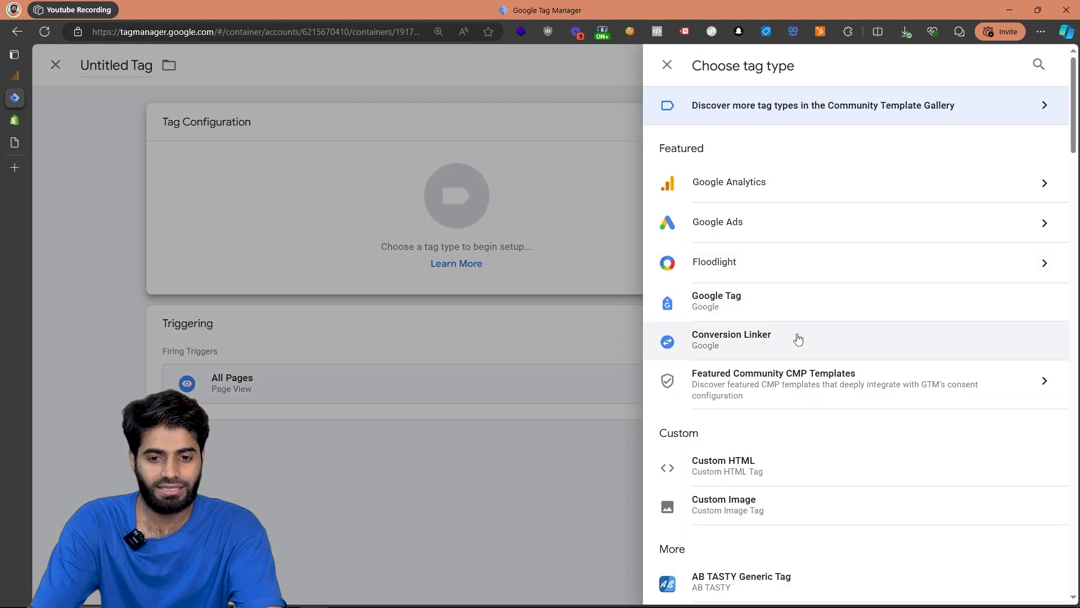
pyautogui.click(783, 310)
# Step: Look up the measurement ID in Google Analytics, copy it, and enter G-RV0BZ52NRL as the Google Tag's tag ID
pyautogui.click(381, 259)
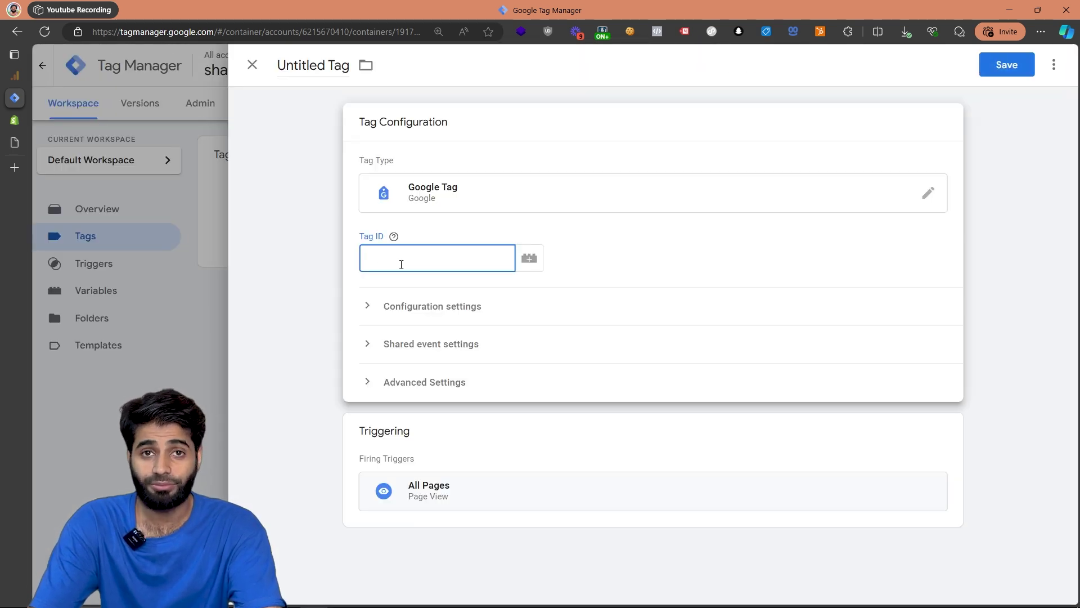
pyautogui.click(14, 75)
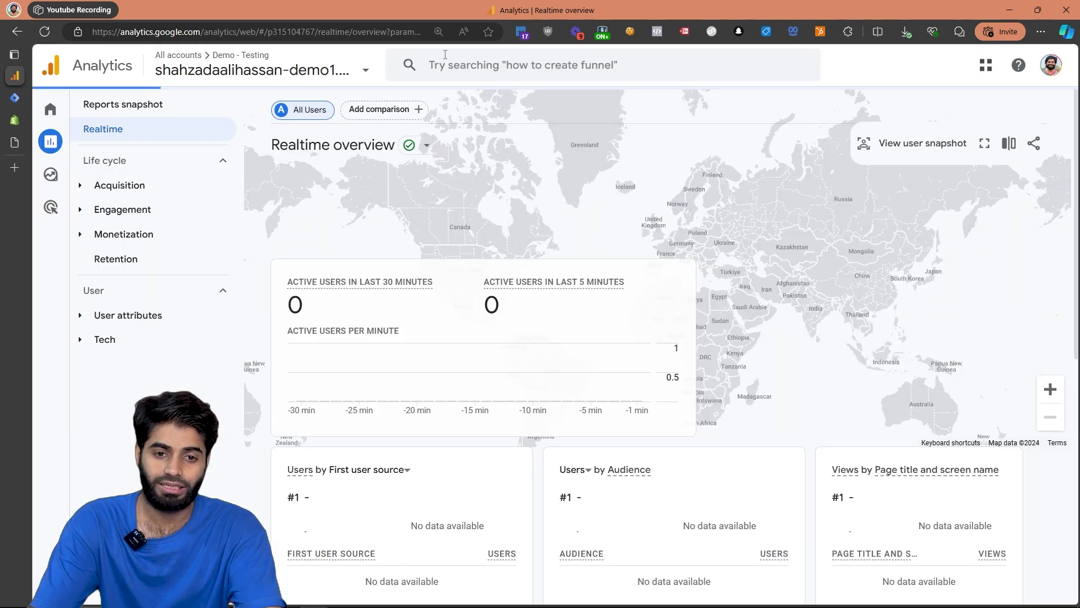
pyautogui.click(468, 63)
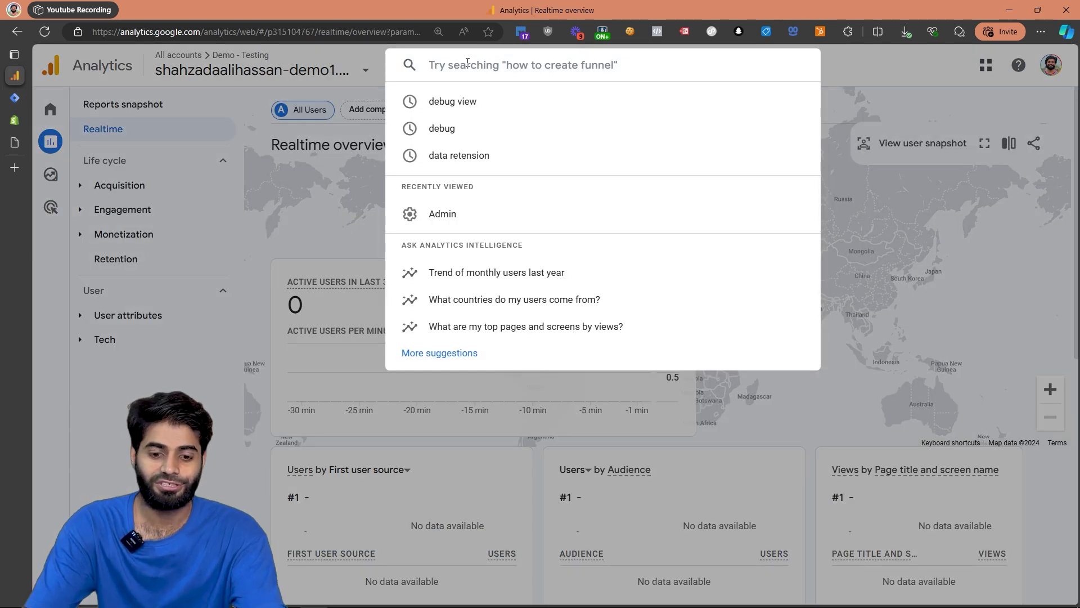
pyautogui.write('measurment id')
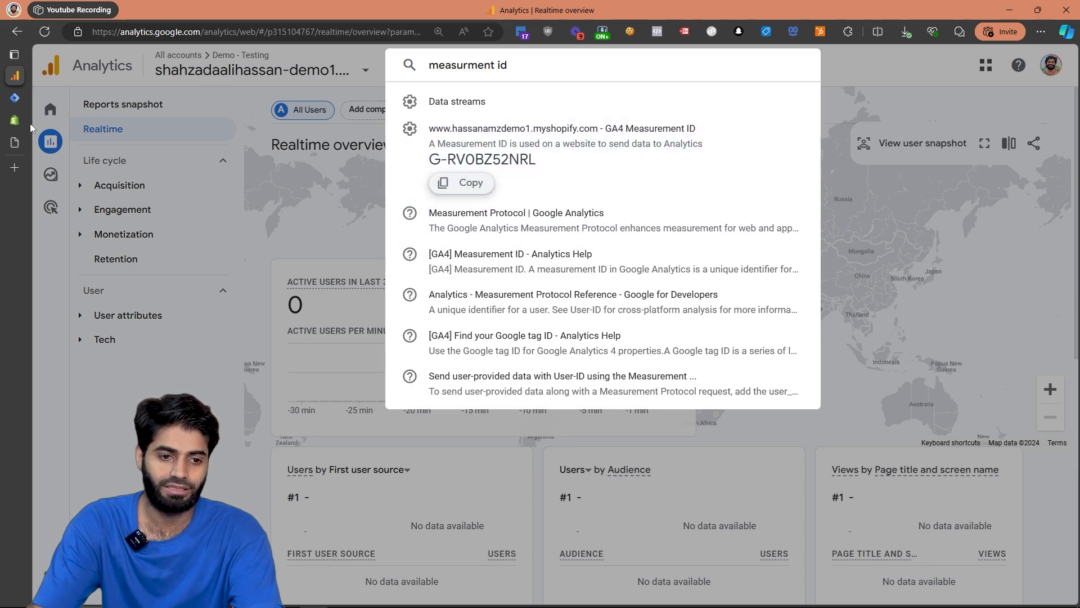
pyautogui.click(15, 97)
pyautogui.write('G-RV0BZ52NRL')
# Step: Name the tag "Ga4 Configuration Tag" and save it
pyautogui.click(291, 66)
pyautogui.write('G')
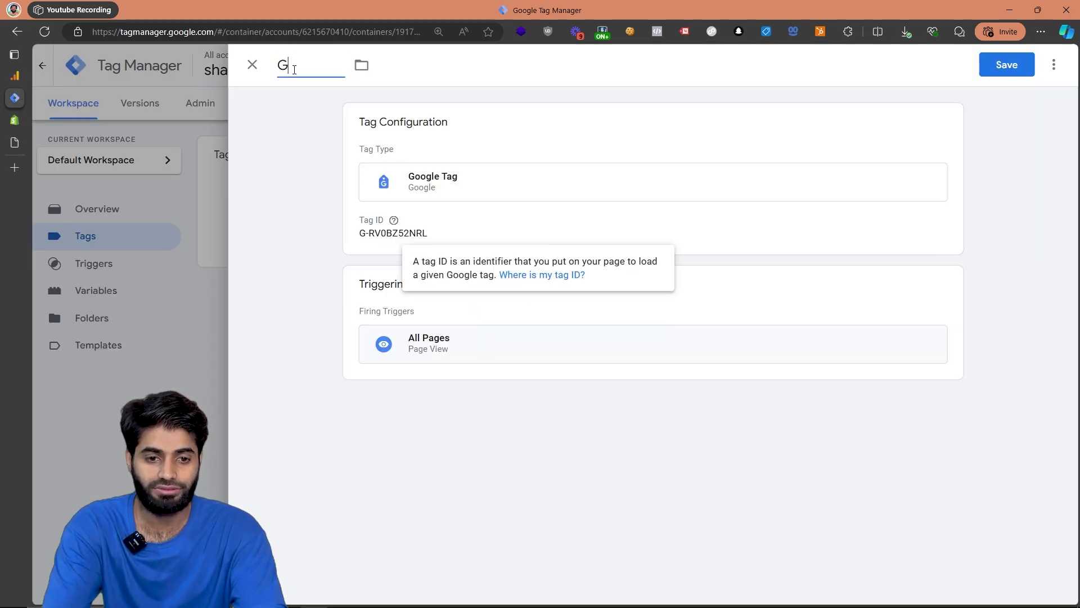
pyautogui.write('a4 Configuration Tag')
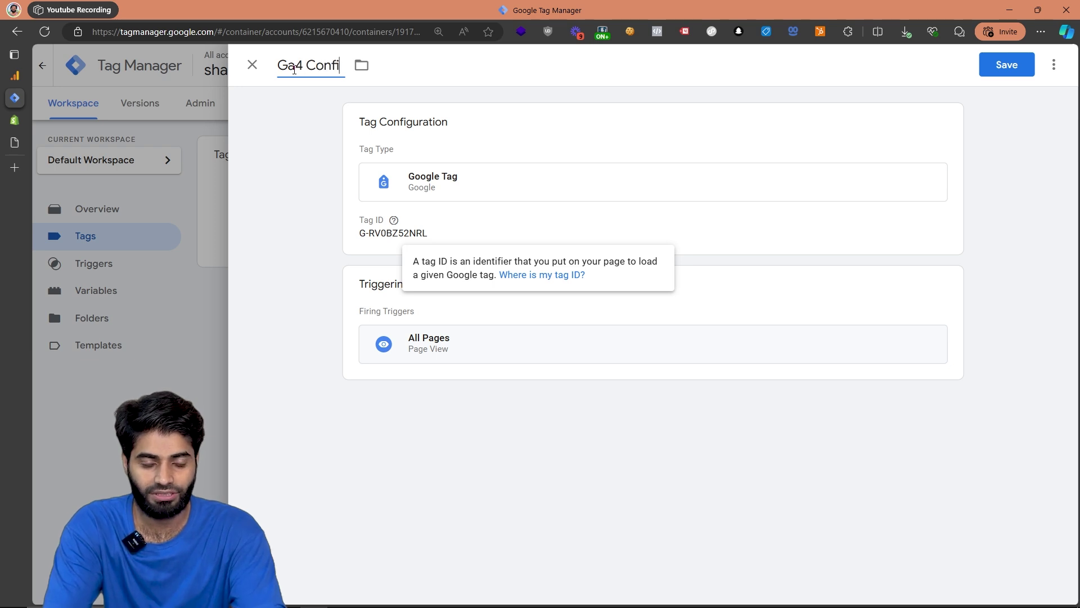
pyautogui.click(1017, 66)
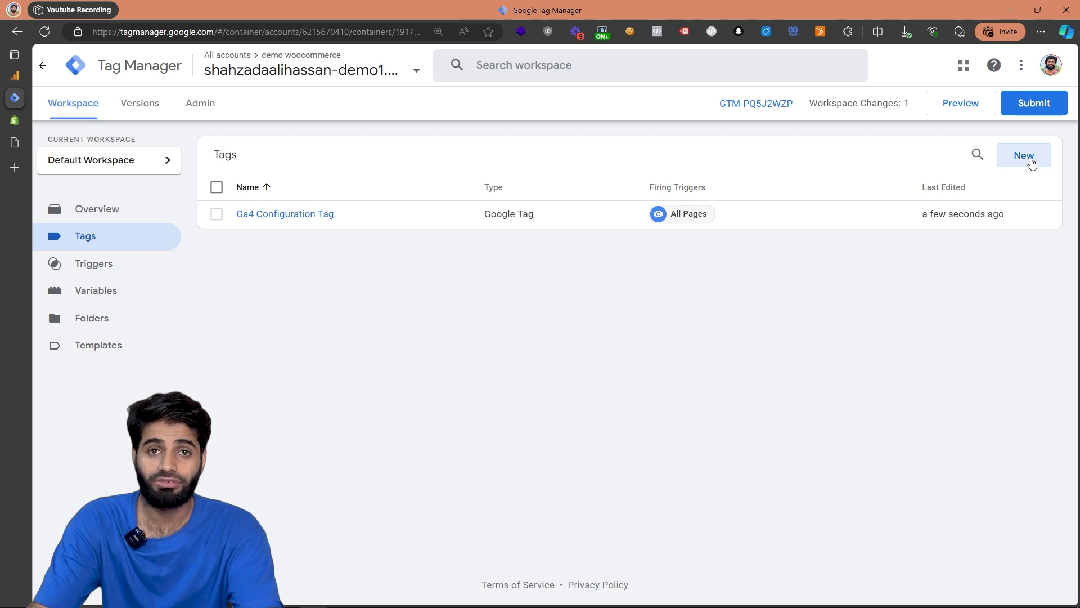
# Step: Start another new tag and add a new trigger of type Custom Event for it
pyautogui.click(1032, 162)
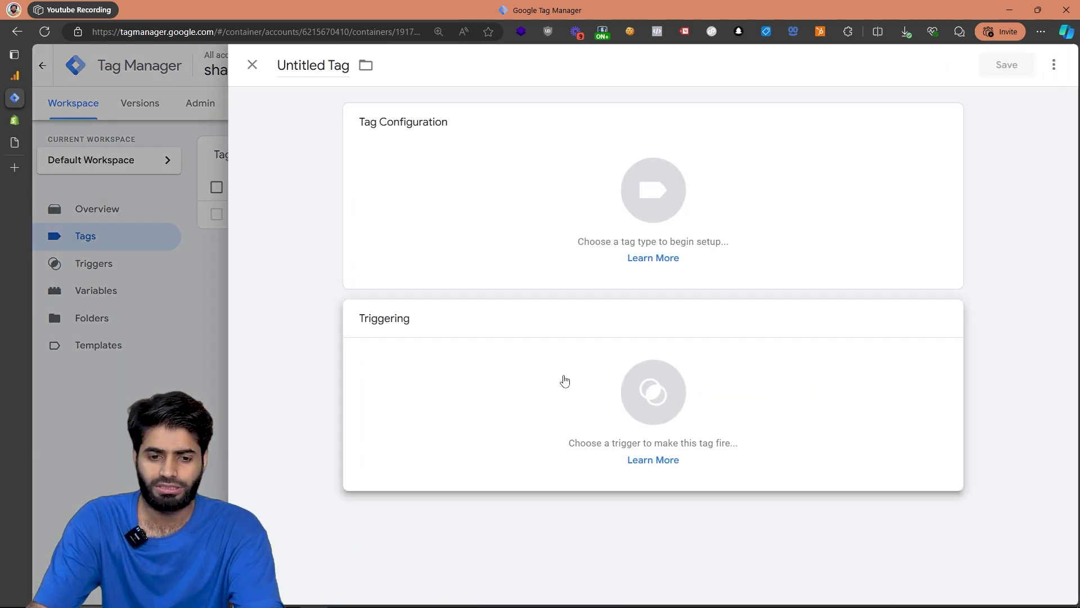
pyautogui.click(564, 379)
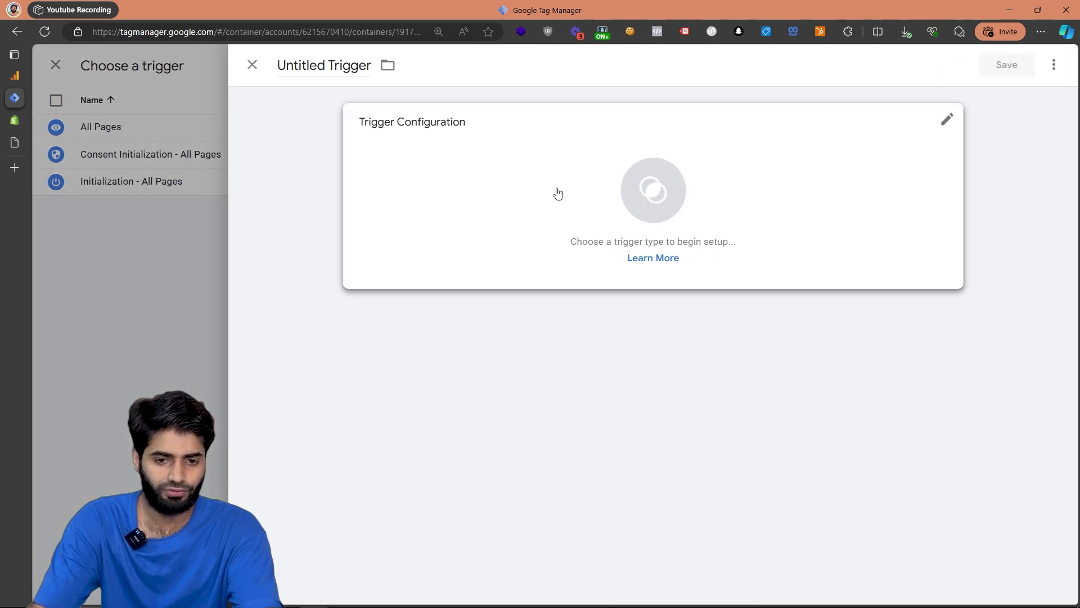
pyautogui.click(558, 193)
pyautogui.scroll(-4, 754, 259)
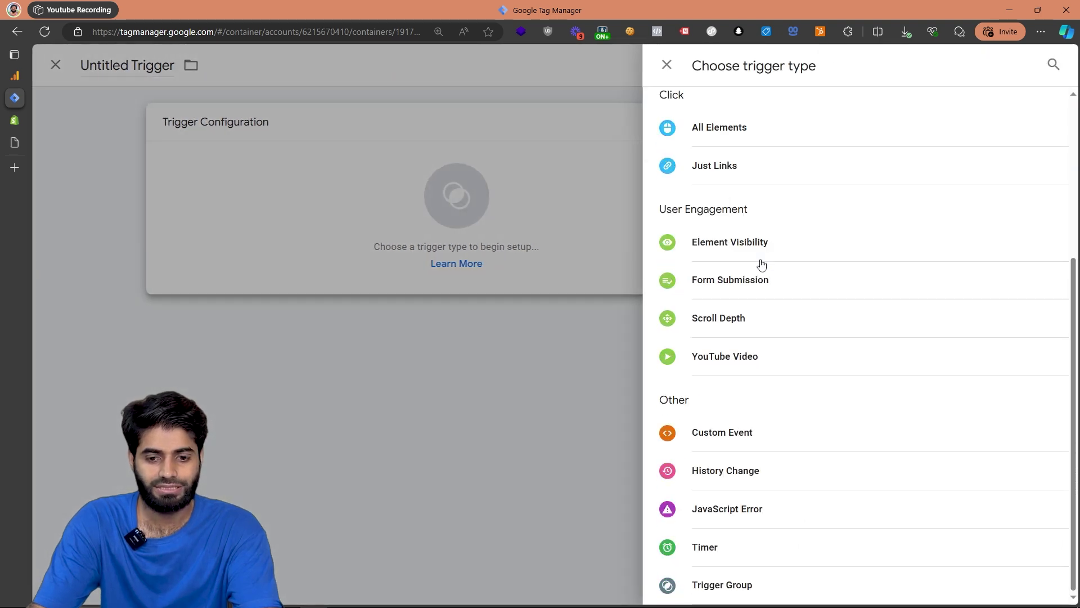
pyautogui.click(732, 433)
# Step: Copy the event name from the checkout page's console and enter it without quotation marks as the trigger's event name, add_payment_info
pyautogui.click(455, 265)
pyautogui.click(56, 120)
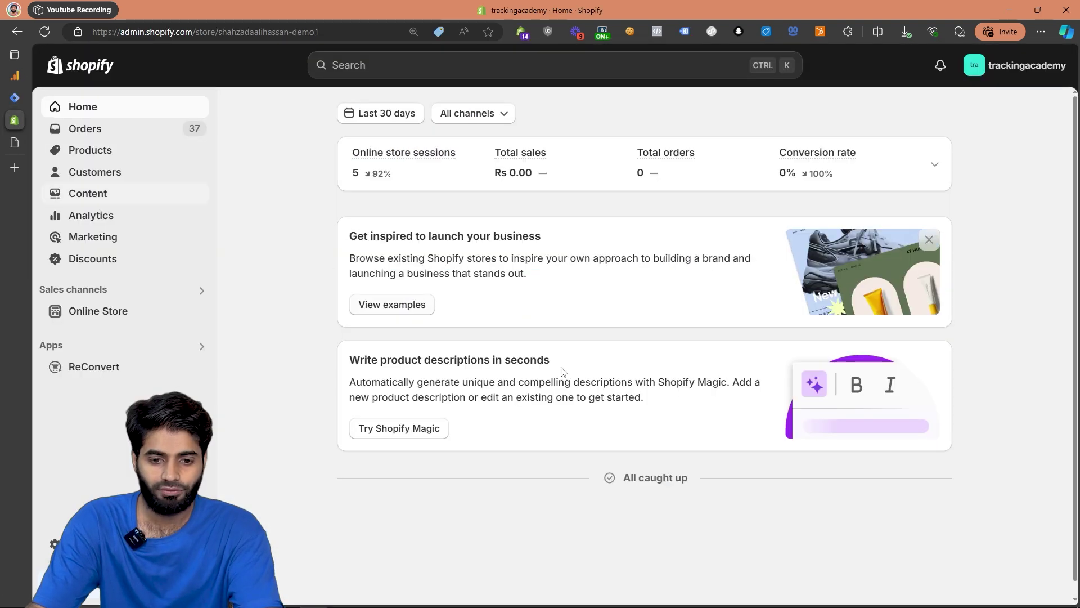
pyautogui.click(17, 142)
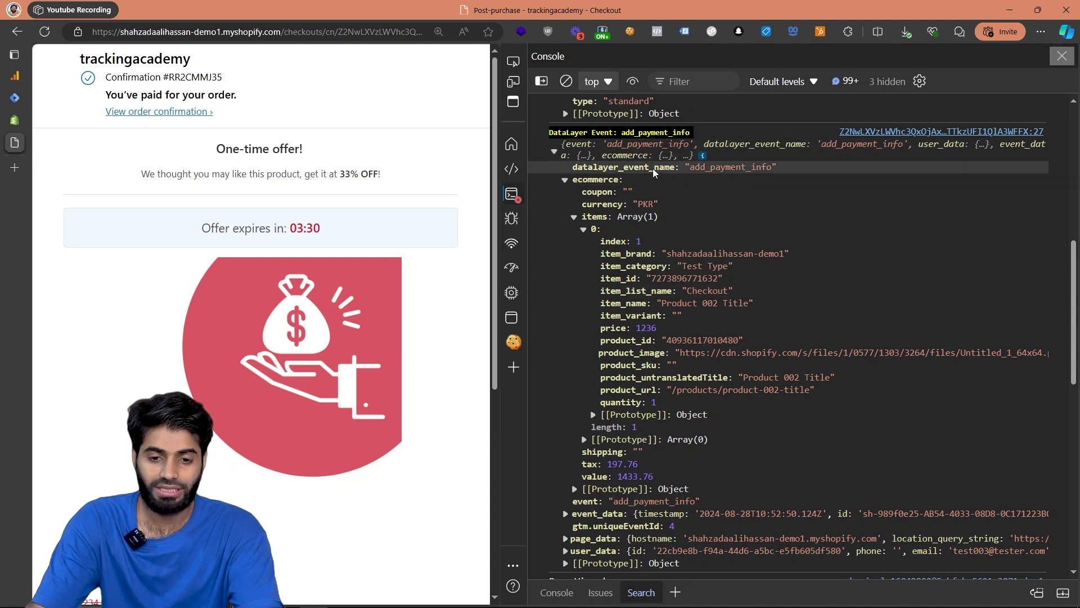
pyautogui.doubleClick(726, 166)
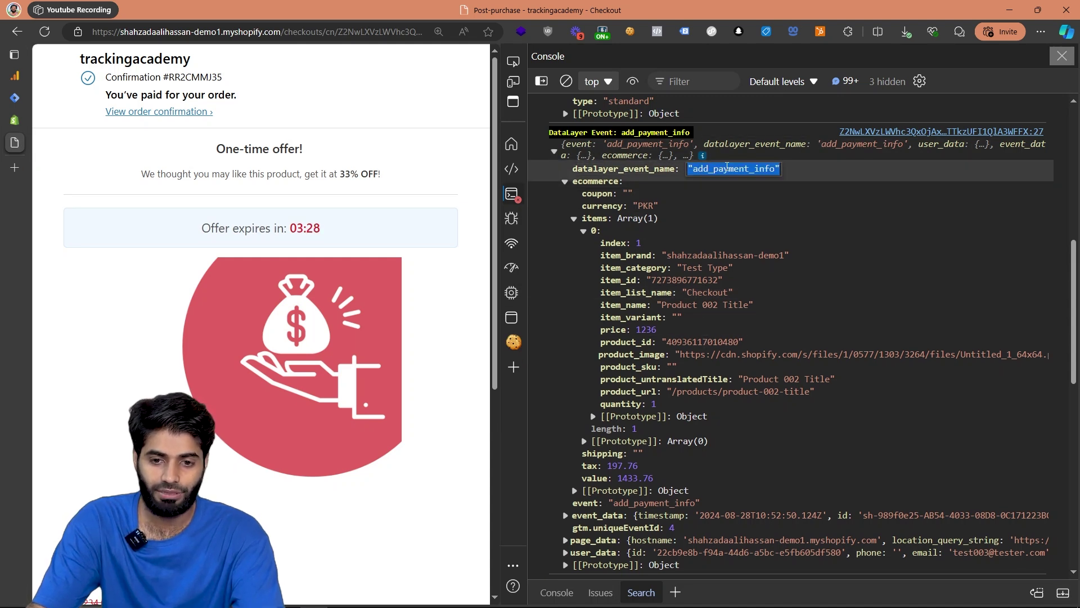
pyautogui.hotkey('ctrl', 'c')
pyautogui.click(14, 97)
pyautogui.hotkey('ctrl', 'v')
pyautogui.press('BackSpace')
pyautogui.press('Home')
pyautogui.press('Delete')
# Step: Name the custom event trigger "CE add_payment_info" and save it
pyautogui.hotkey('ctrl', 'a')
pyautogui.click(325, 68)
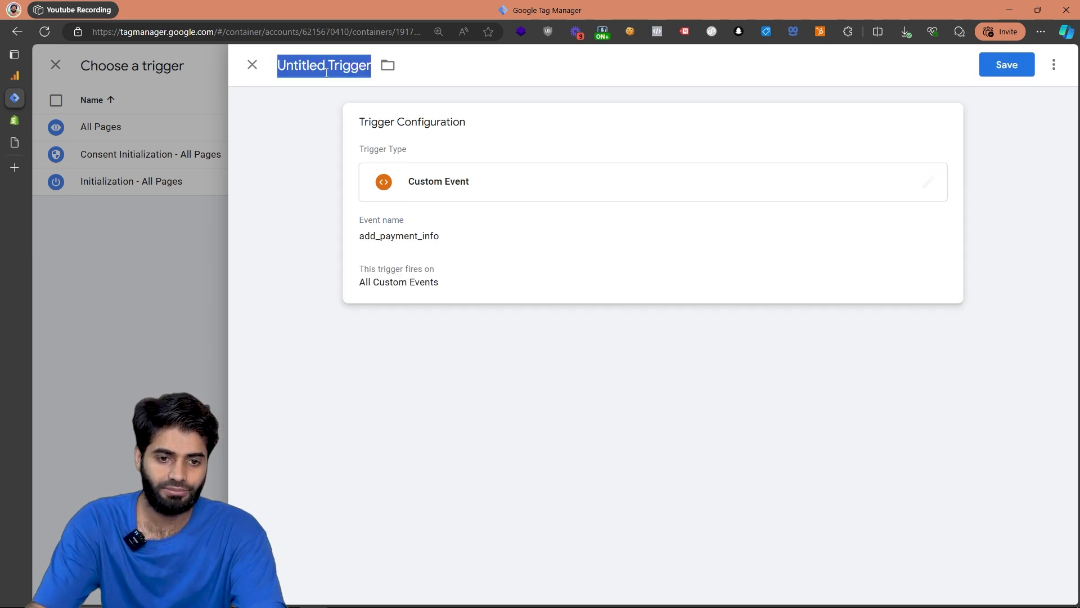
pyautogui.write('CE')
pyautogui.hotkey('ctrl', 'v')
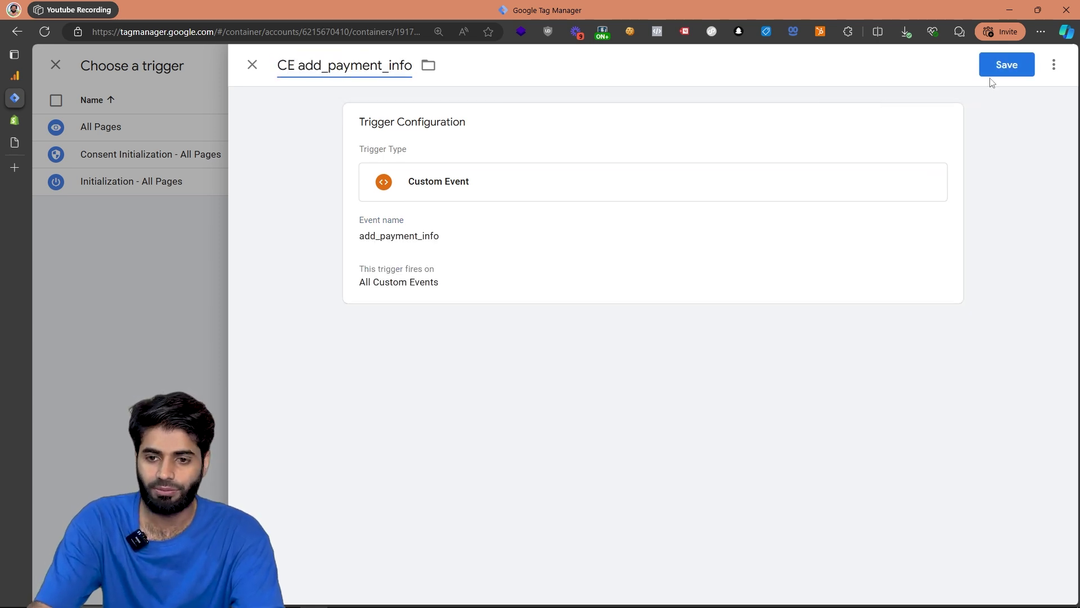
pyautogui.click(1007, 65)
# Step: Set the new tag's type to Google Analytics: GA4 Event
pyautogui.click(664, 185)
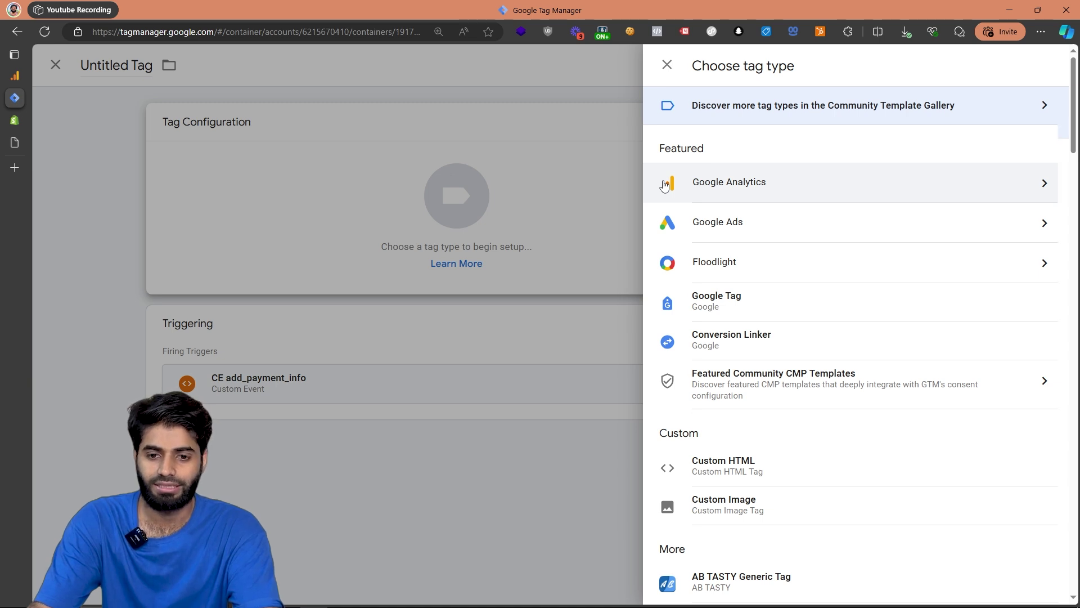
pyautogui.click(665, 185)
pyautogui.click(822, 203)
# Step: Set the GA4 event tag's measurement ID to G-RV0BZ52NRL and its event name to add_payment_info
pyautogui.click(487, 258)
pyautogui.press('super+v')
pyautogui.click(500, 239)
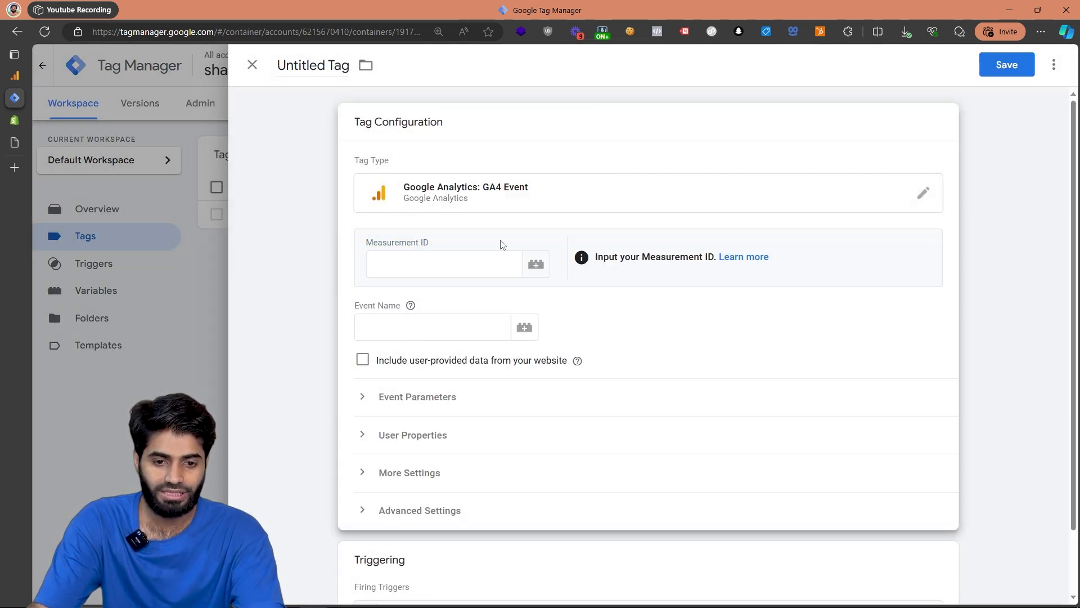
pyautogui.click(419, 262)
pyautogui.hotkey('ctrl', 'v')
pyautogui.click(399, 325)
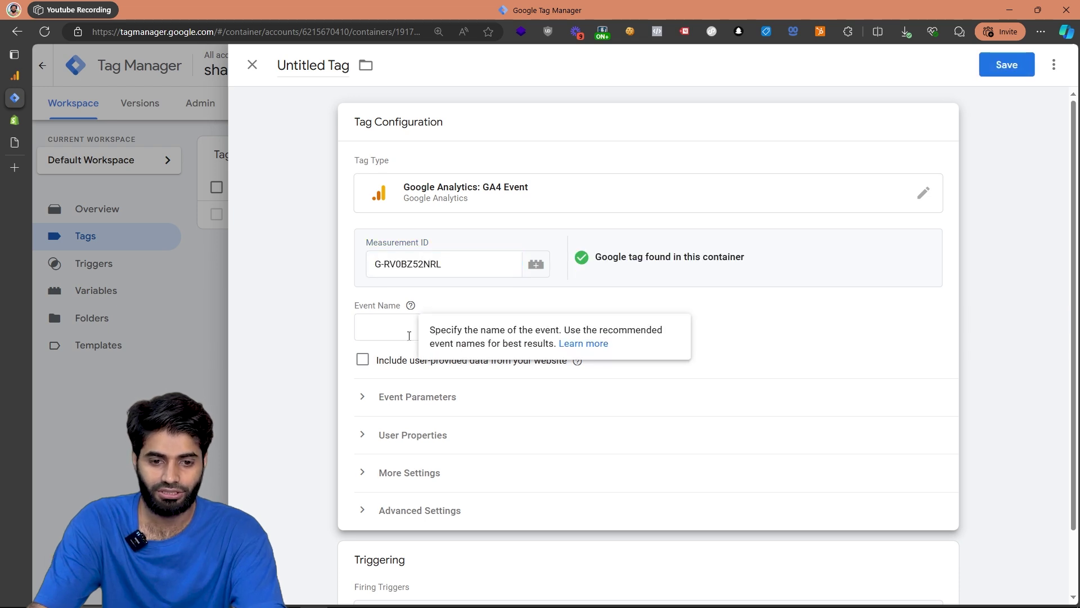
pyautogui.write('add_payment')
# Step: Add event parameters named value, shipping, tax and coupon to the GA4 event tag
pyautogui.click(380, 398)
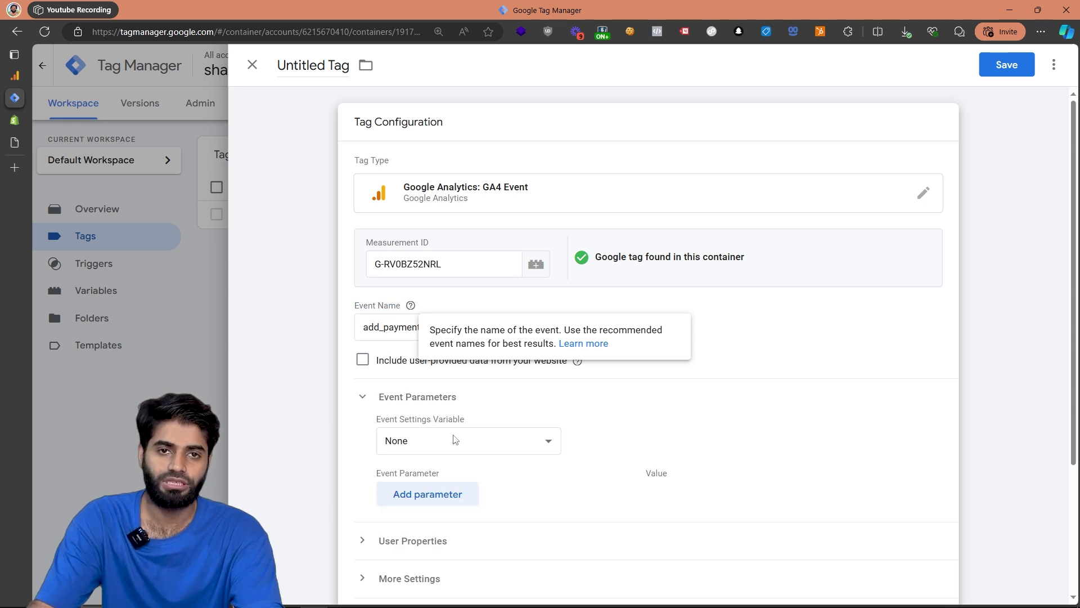
pyautogui.click(430, 495)
pyautogui.scroll(-3, 428, 450)
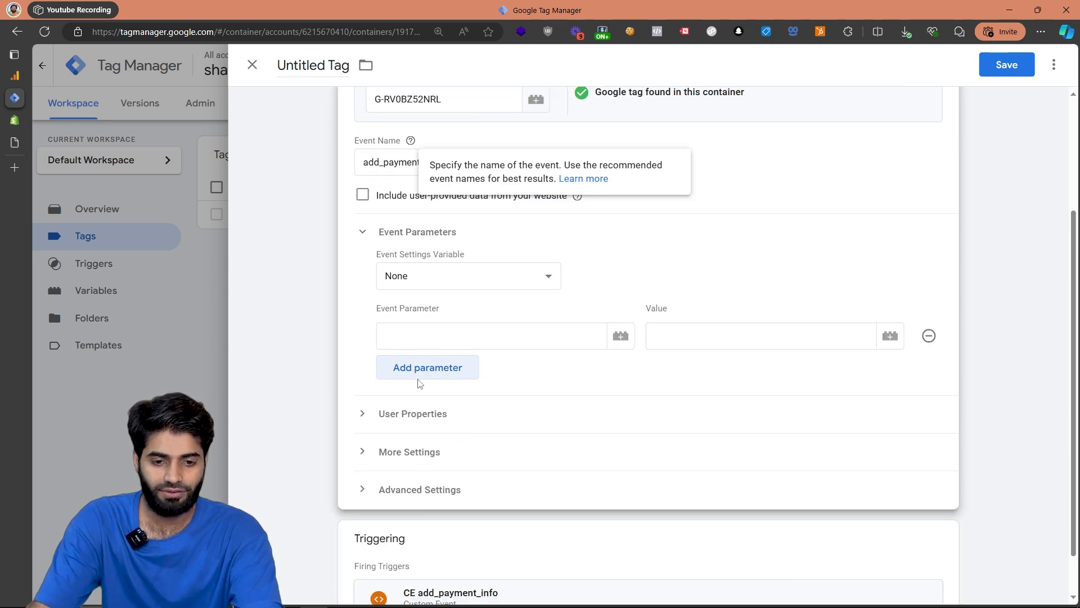
pyautogui.click(422, 370)
pyautogui.click(431, 406)
pyautogui.click(416, 337)
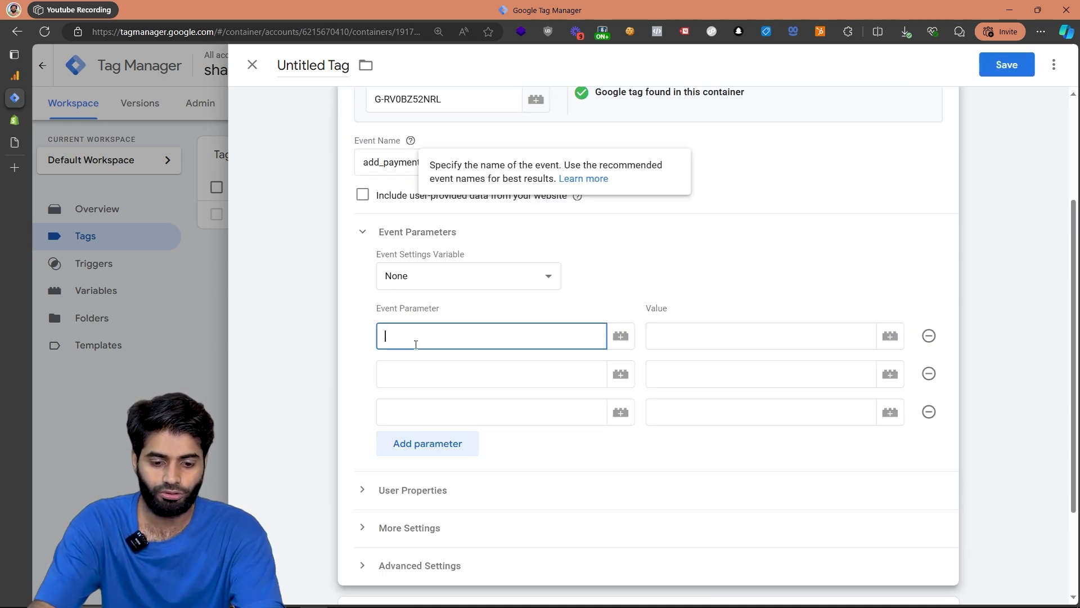
pyautogui.write('value')
pyautogui.click(417, 374)
pyautogui.write('shipping')
pyautogui.click(417, 412)
pyautogui.write('tax')
pyautogui.click(410, 443)
pyautogui.write('coupon')
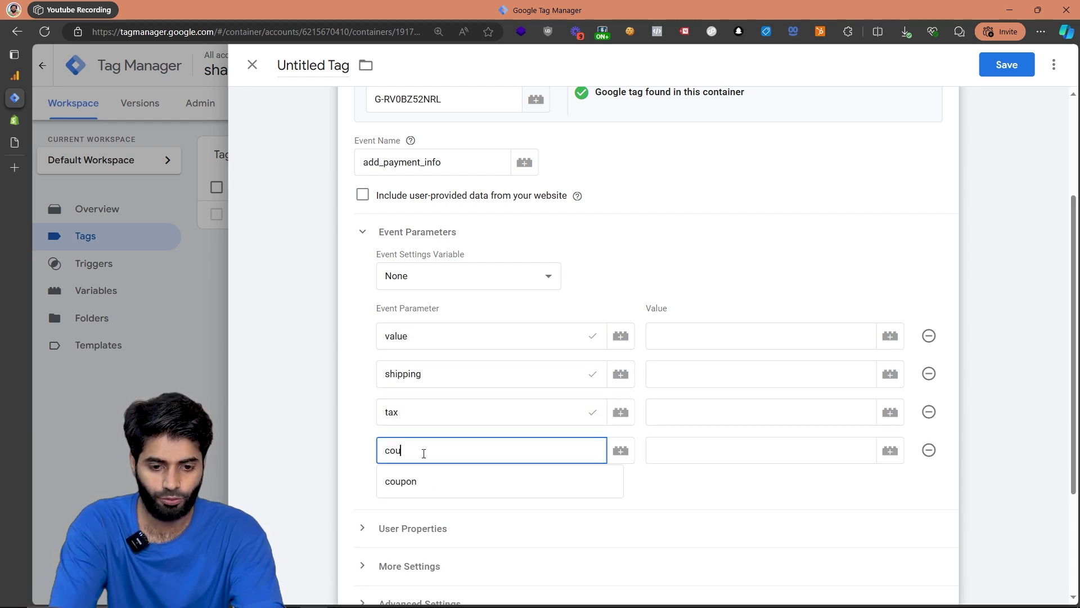
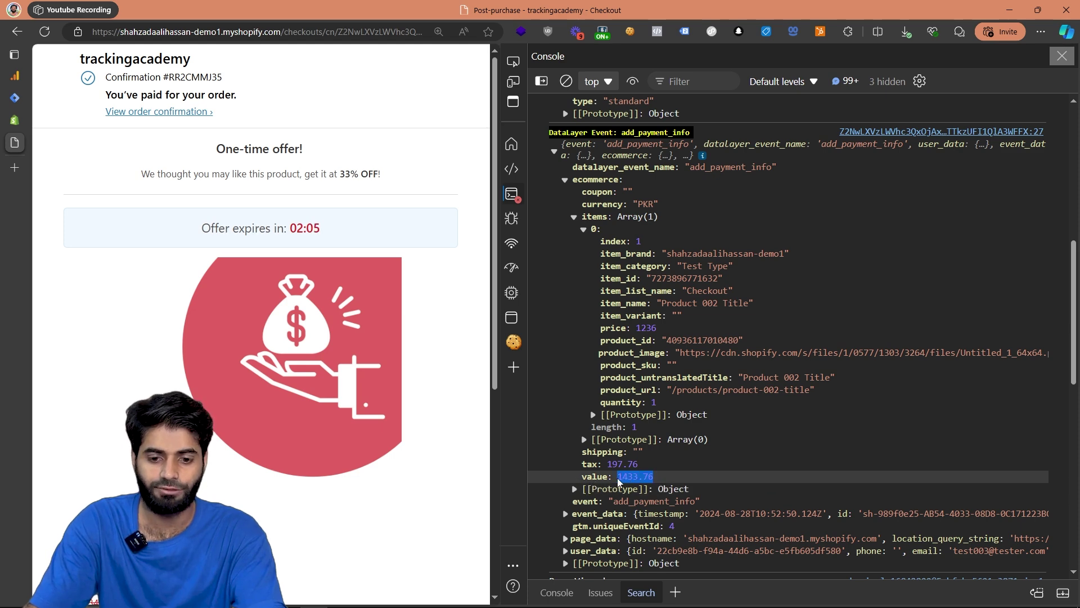
# Step: Name the ecommerce.value Data Layer Variable "DLV ecommerce.value" and save it as the value parameter's value
pyautogui.click(14, 98)
pyautogui.click(316, 63)
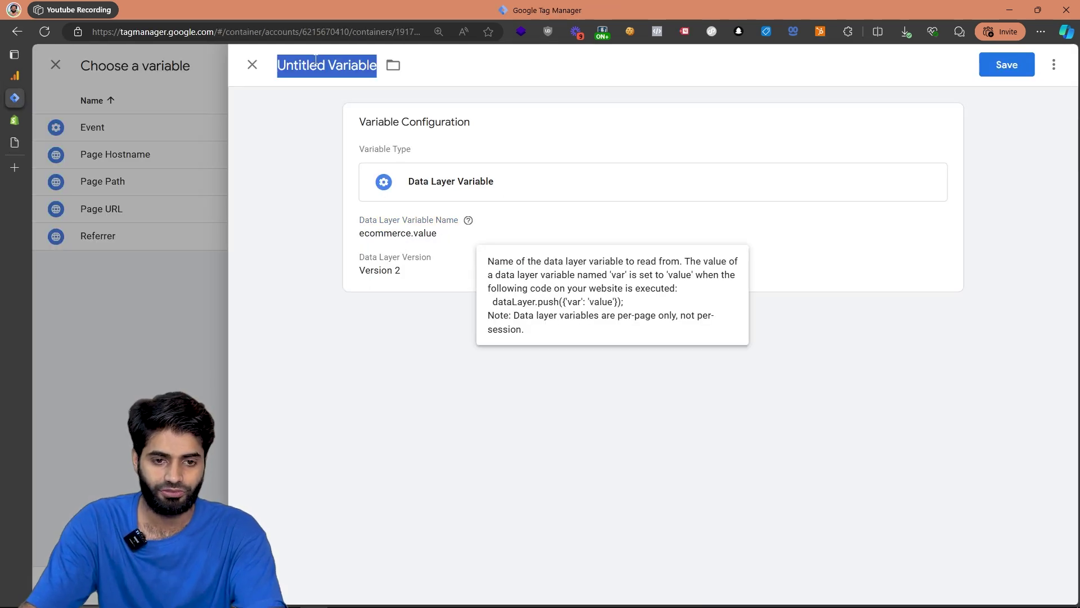
pyautogui.write('DLV')
pyautogui.write('ecommerce.value')
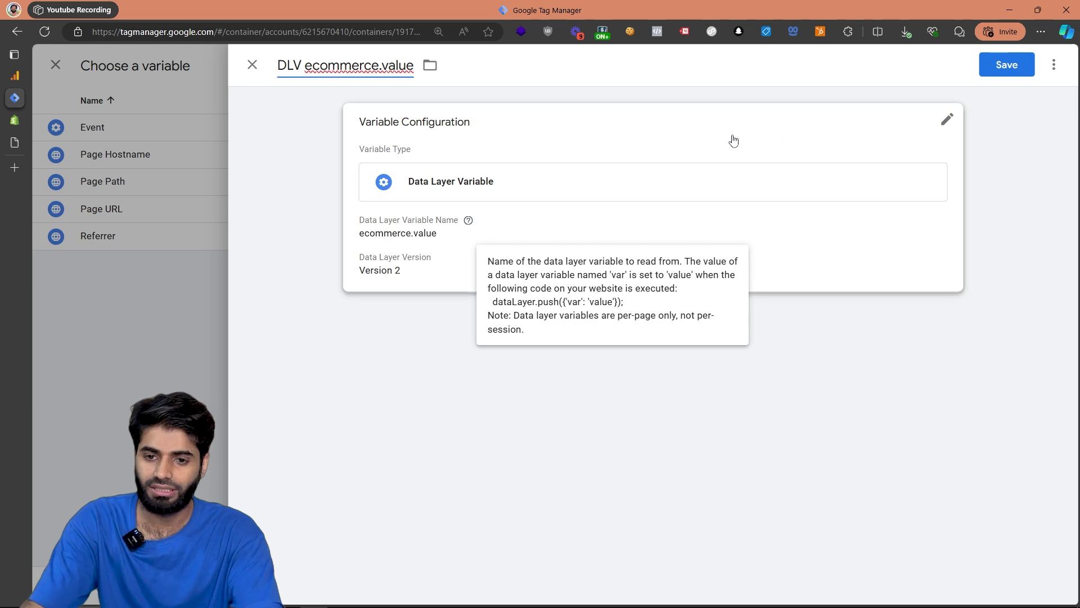
pyautogui.click(1006, 65)
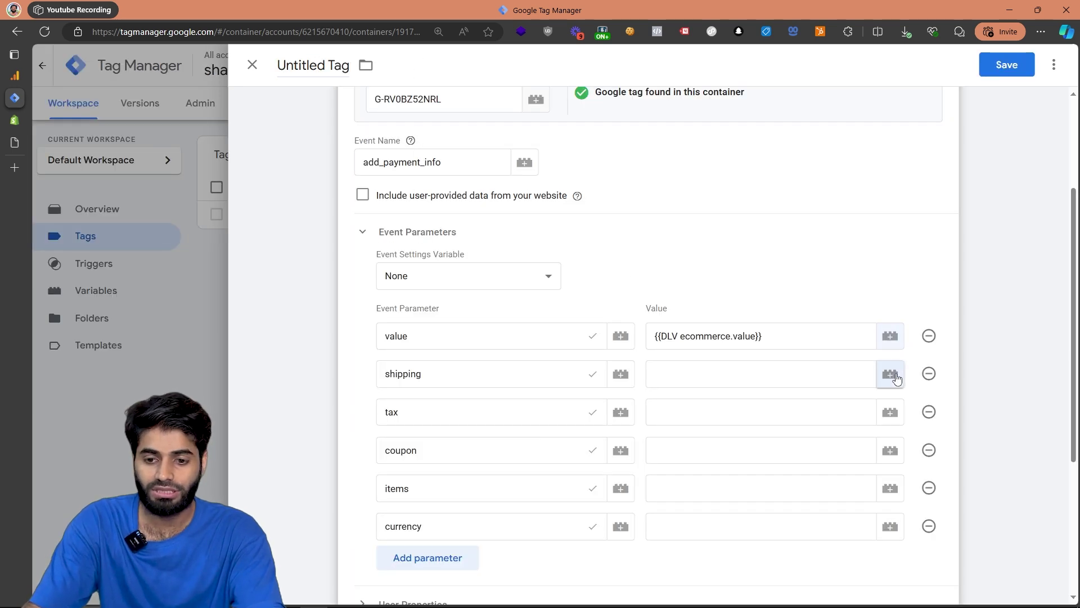
# Step: For the shipping parameter's value, create a Data Layer Variable that reads ecommerce.shipping
pyautogui.click(891, 375)
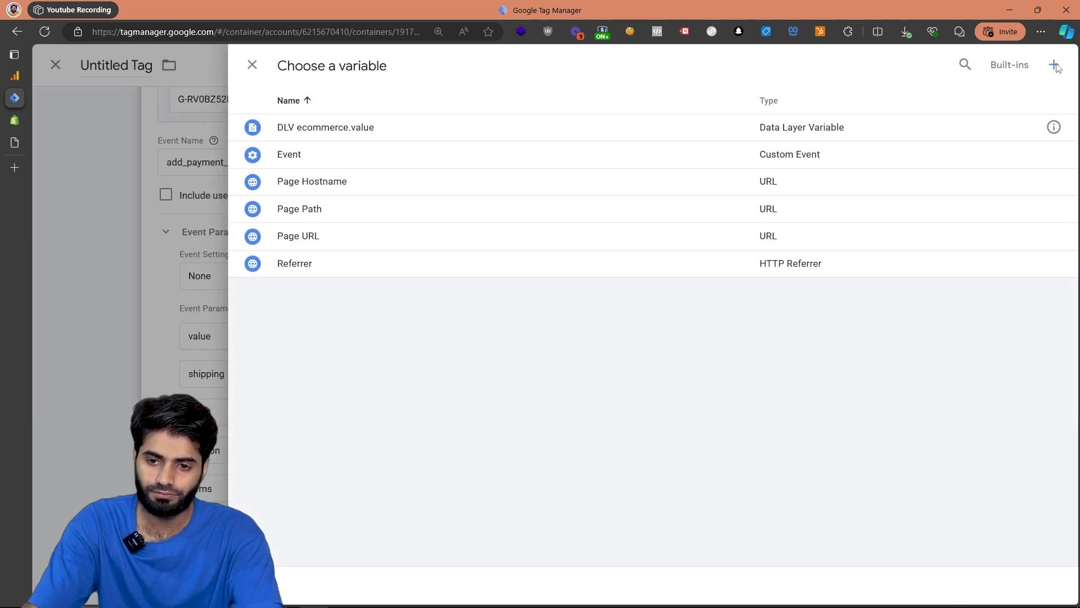
pyautogui.click(1053, 66)
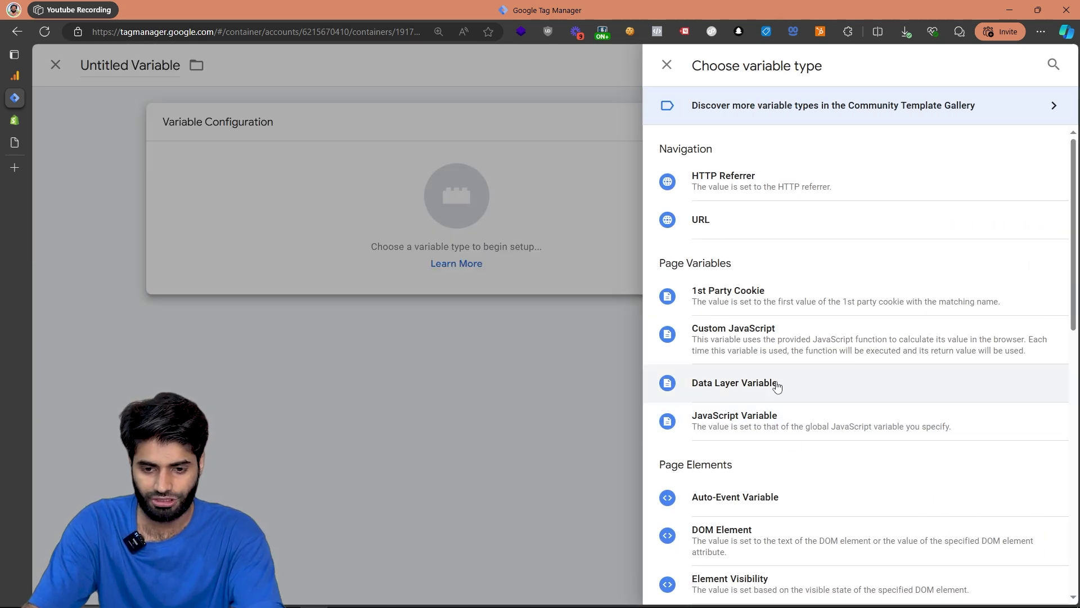
pyautogui.click(777, 385)
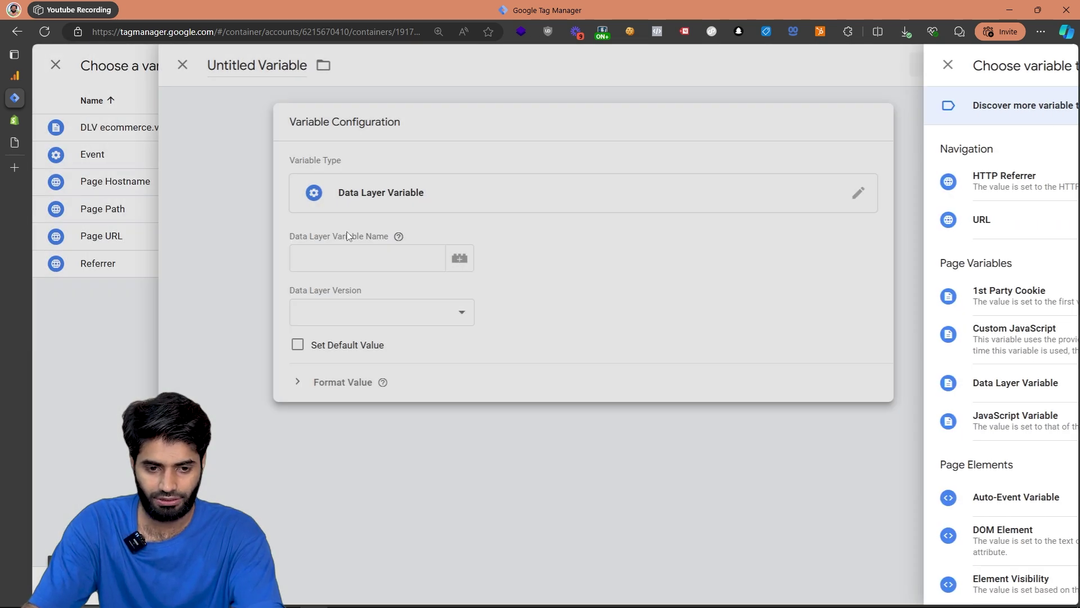
pyautogui.click(429, 259)
pyautogui.write('ecommerce.value')
pyautogui.doubleClick(430, 262)
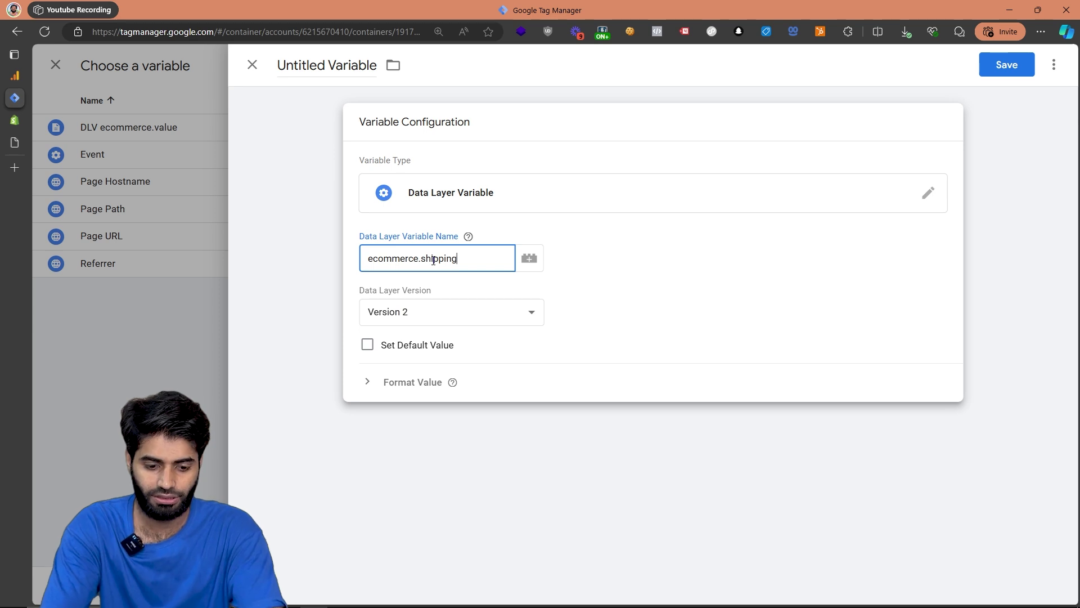
pyautogui.hotkey('ctrl', 'a')
# Step: Name the shipping variable "DLV ecommerce.shipping" and save it as the shipping parameter's value
pyautogui.click(326, 65)
pyautogui.write('DL')
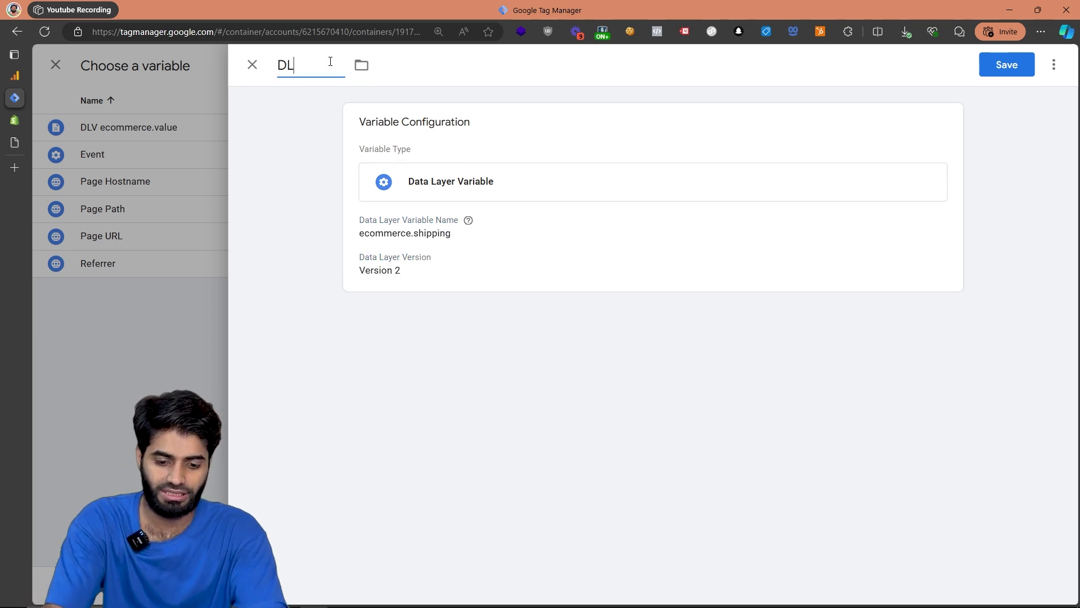
pyautogui.write('V')
pyautogui.write('ecommerce.shipping')
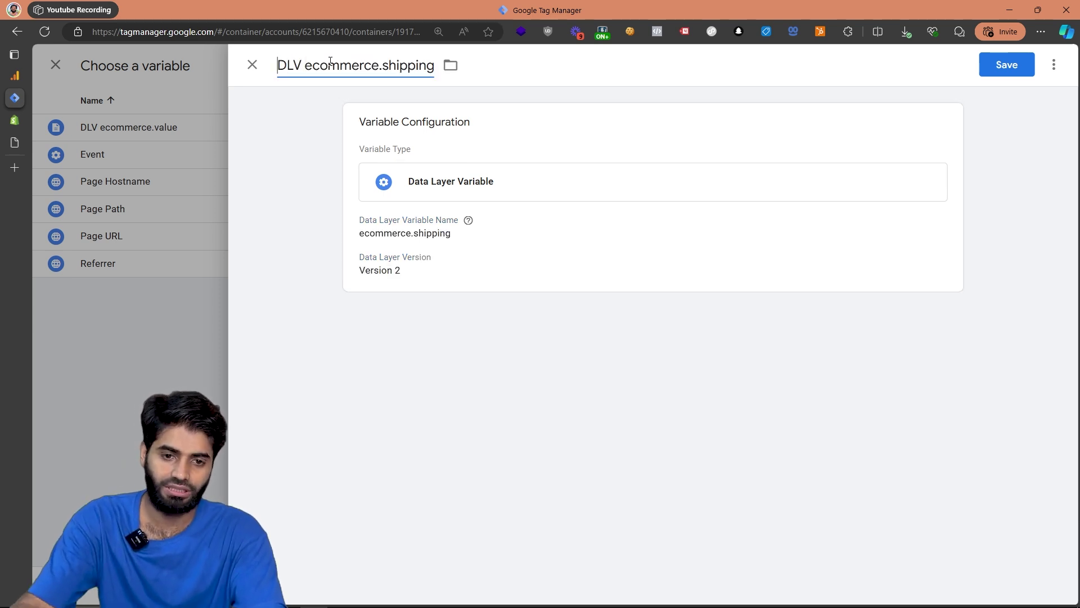
pyautogui.click(1009, 64)
# Step: For the tax parameter's value, create a Data Layer Variable that reads ecommerce.tax and copy that variable name
pyautogui.click(1053, 65)
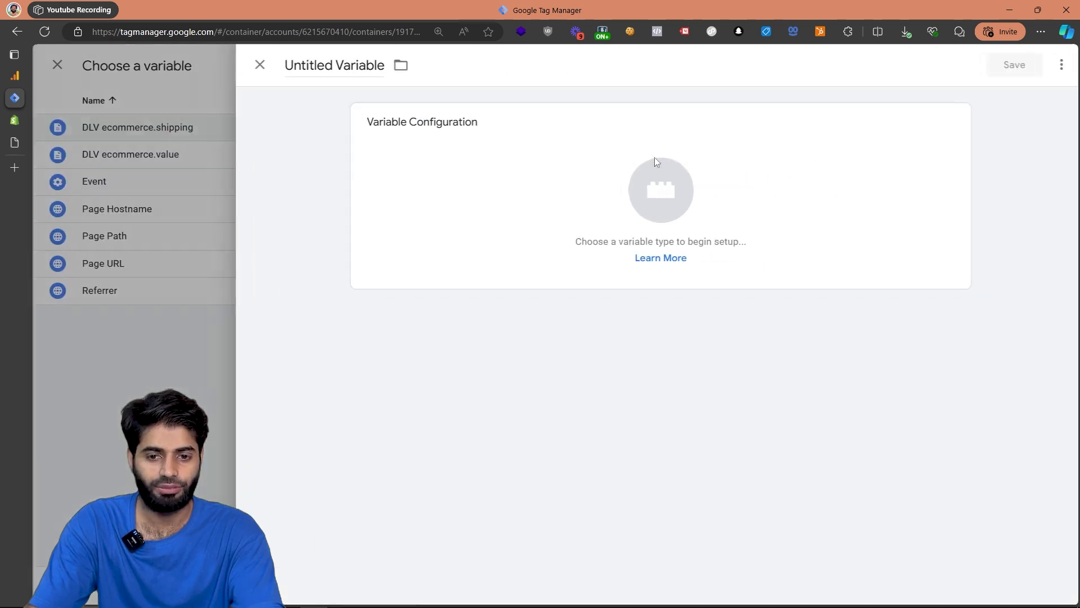
pyautogui.click(788, 161)
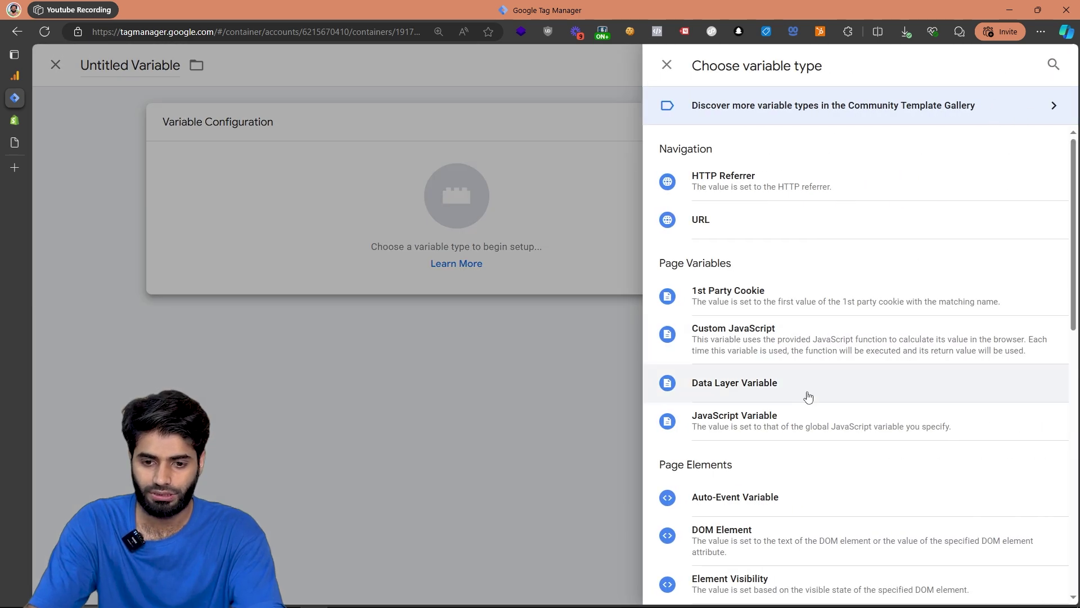
pyautogui.click(791, 397)
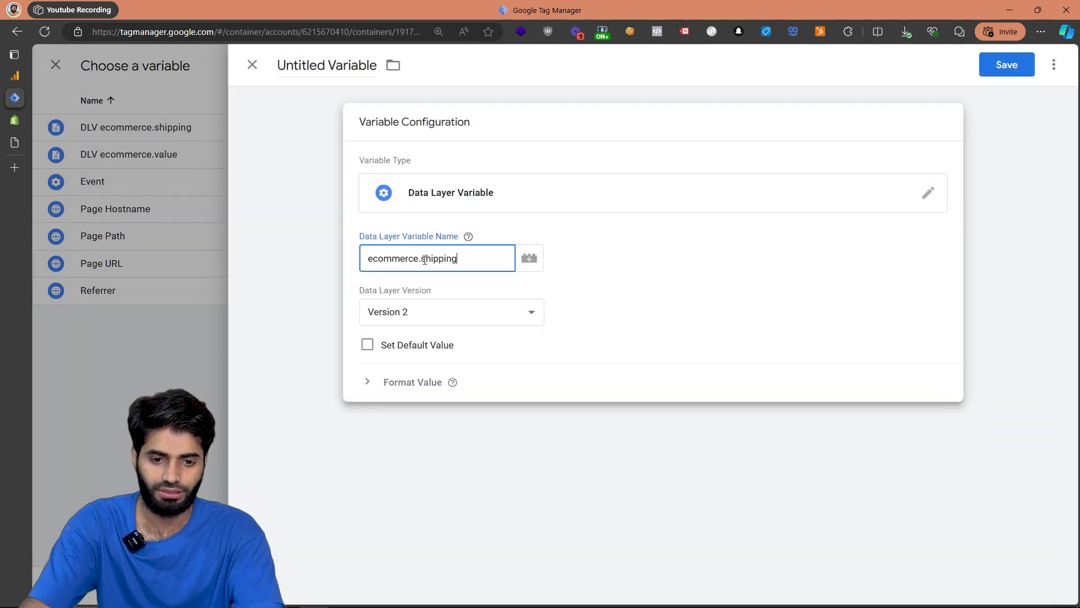
pyautogui.write('ecommerce.tax')
pyautogui.hotkey('ctrl', 'a')
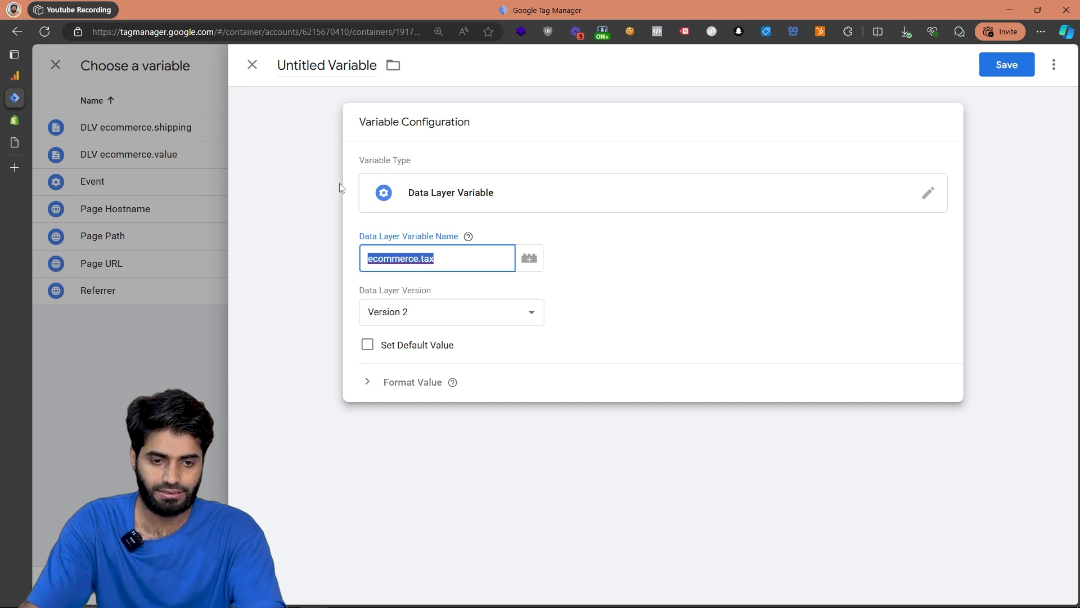
pyautogui.hotkey('ctrl', 'c')
# Step: Name the tax variable "DLV ecommerce.tax" and save it as the tax parameter's value
pyautogui.click(327, 65)
pyautogui.write('DLV')
pyautogui.hotkey('ctrl', 'v')
pyautogui.click(1006, 64)
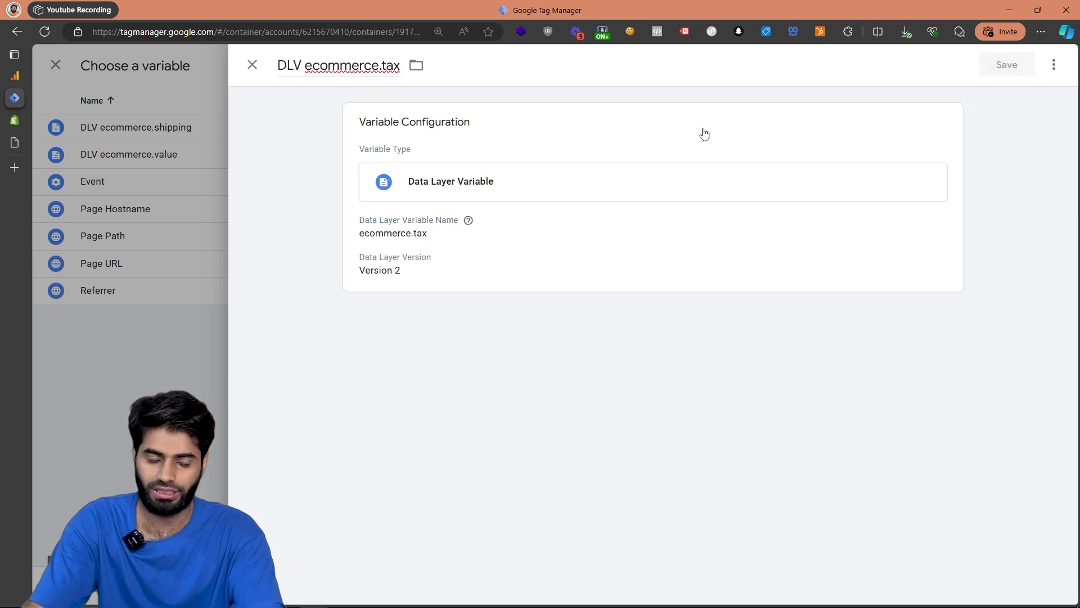
# Step: Create a Data Layer Variable reading ecommerce.coupon, named "DLV ecommerce.coupon", and save it as the coupon parameter's value
pyautogui.click(888, 449)
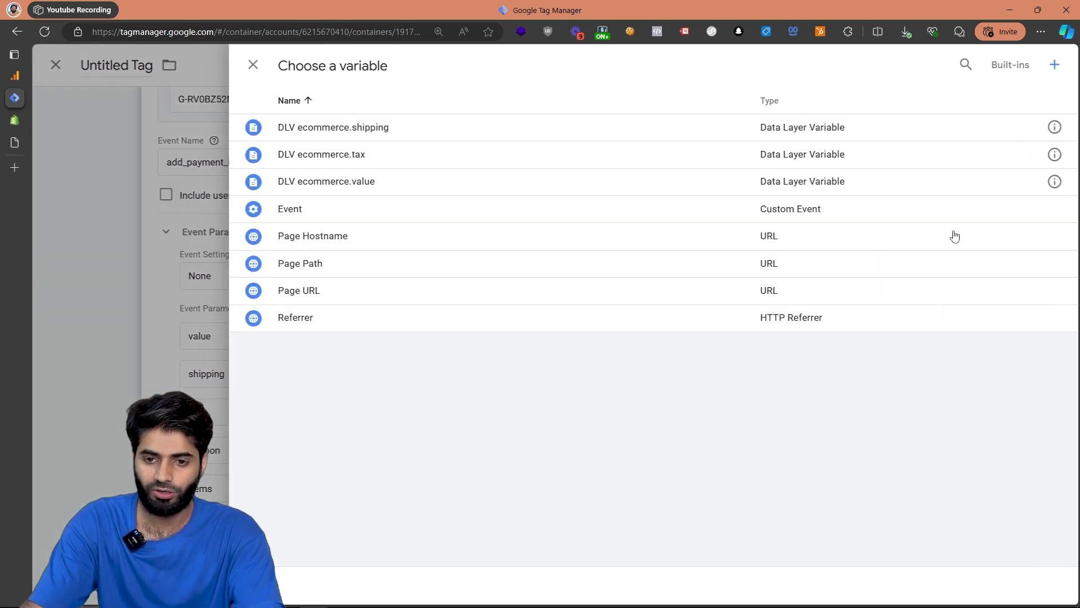
pyautogui.click(1055, 65)
pyautogui.click(569, 154)
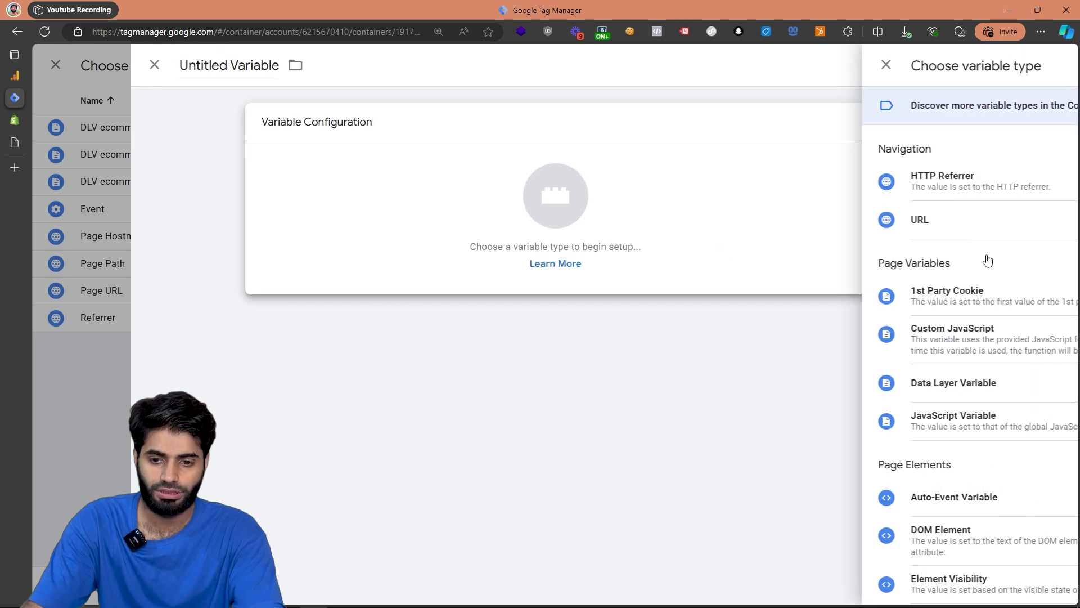
pyautogui.click(875, 392)
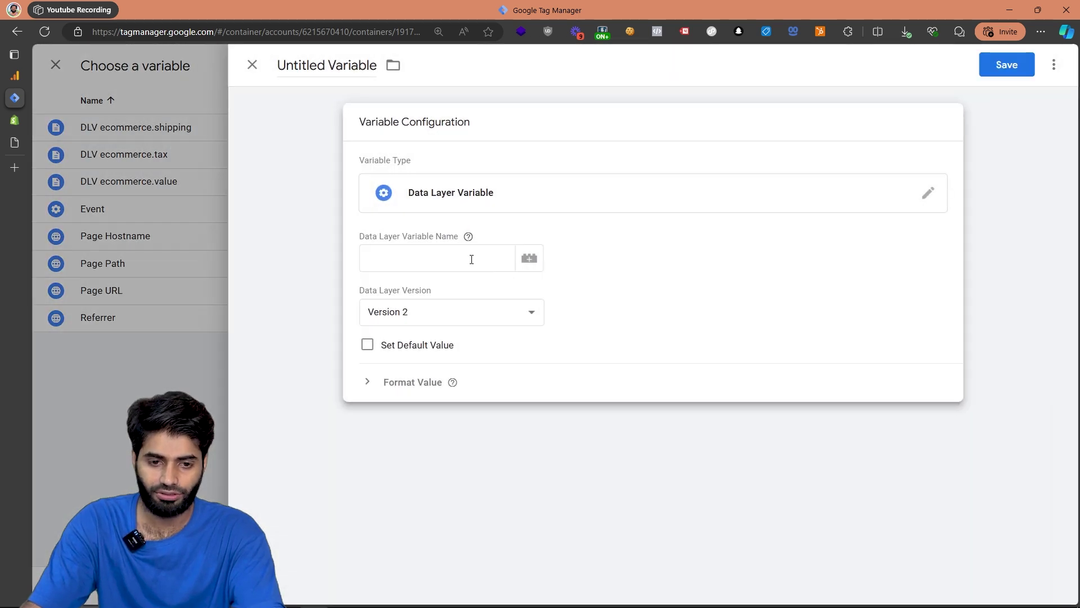
pyautogui.click(470, 259)
pyautogui.write('ecommerce.coupon')
pyautogui.hotkey('ctrl', 'a')
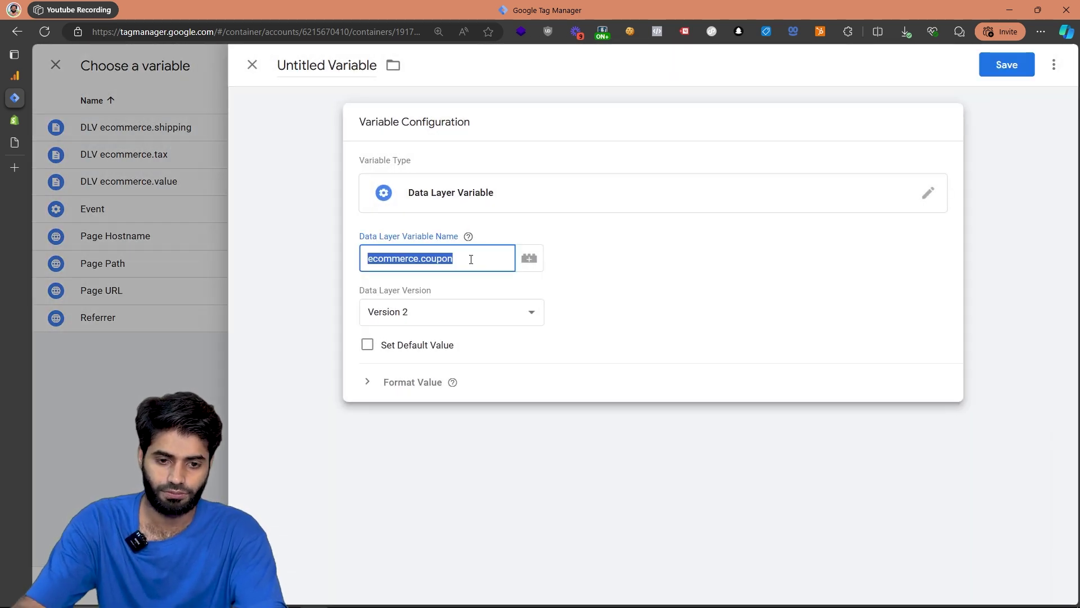
pyautogui.click(1013, 65)
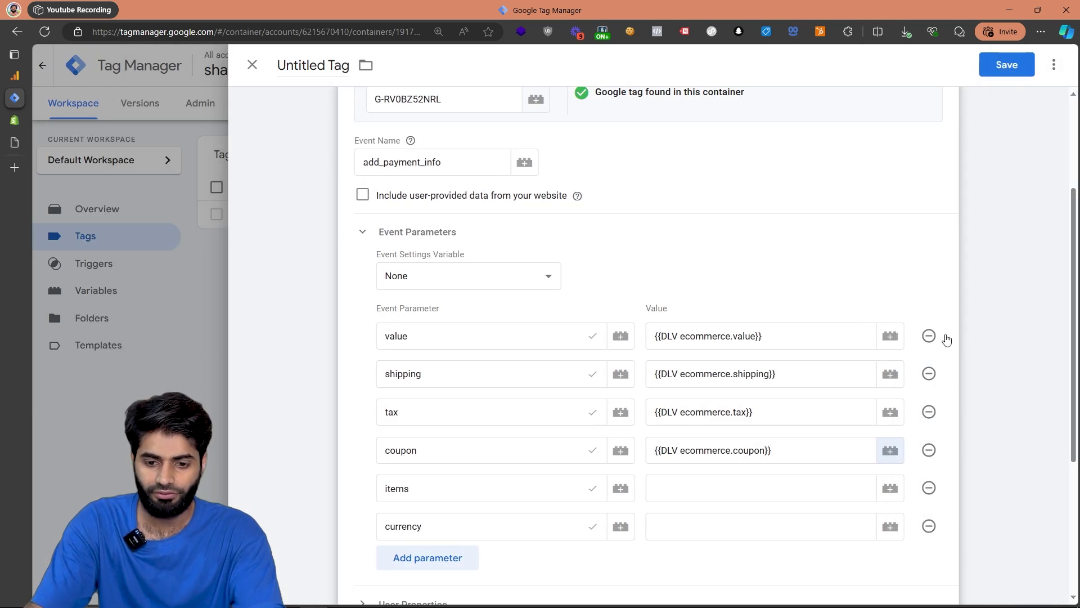
# Step: For the items parameter's value, create a Data Layer Variable that reads ecommerce.items and copy that variable name
pyautogui.click(891, 452)
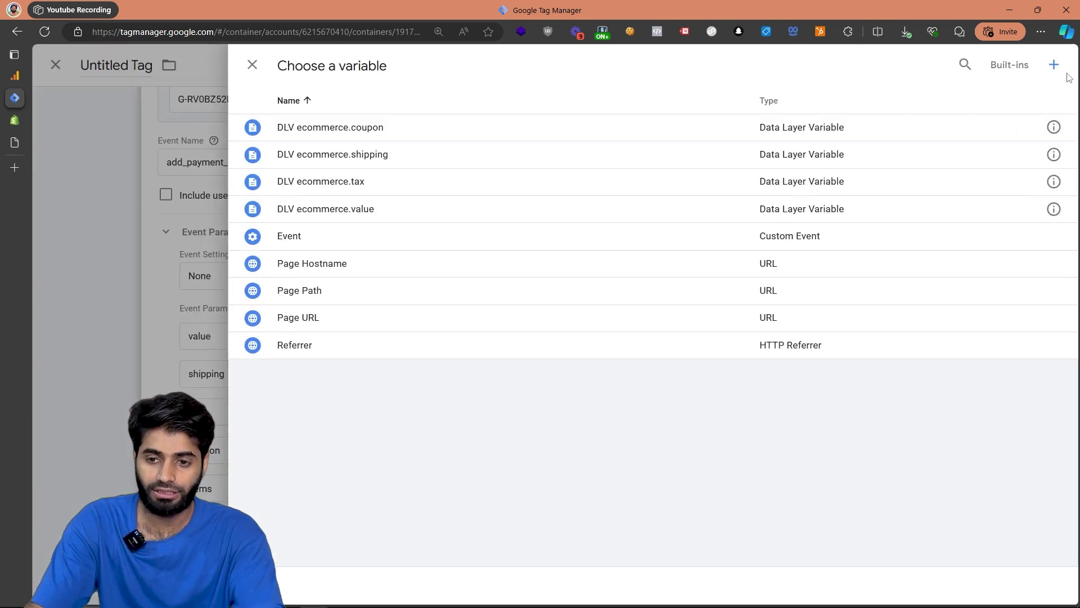
pyautogui.click(1052, 65)
pyautogui.click(625, 171)
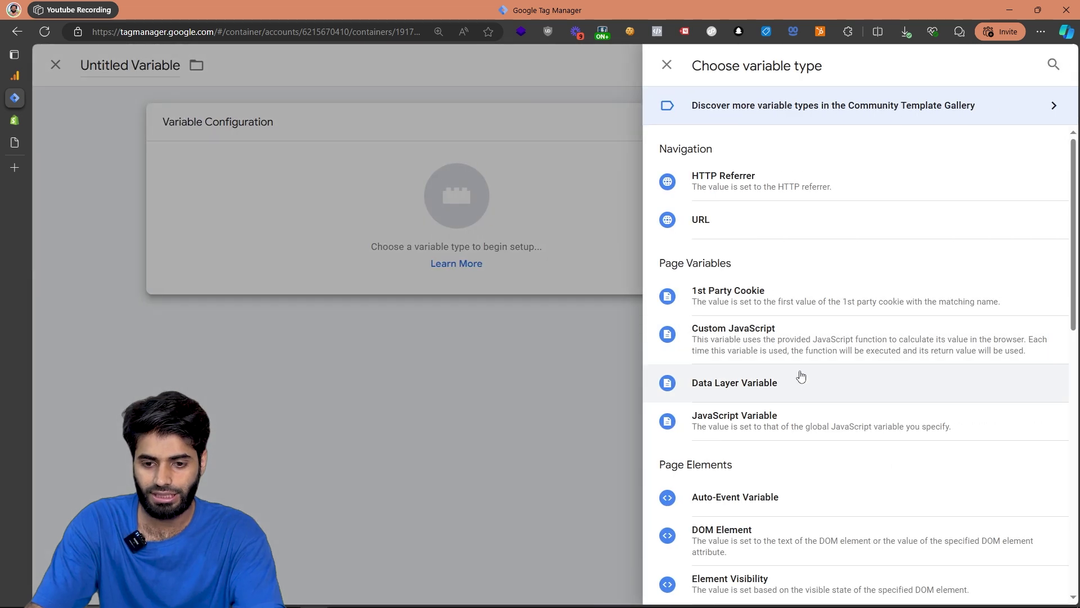
pyautogui.click(801, 377)
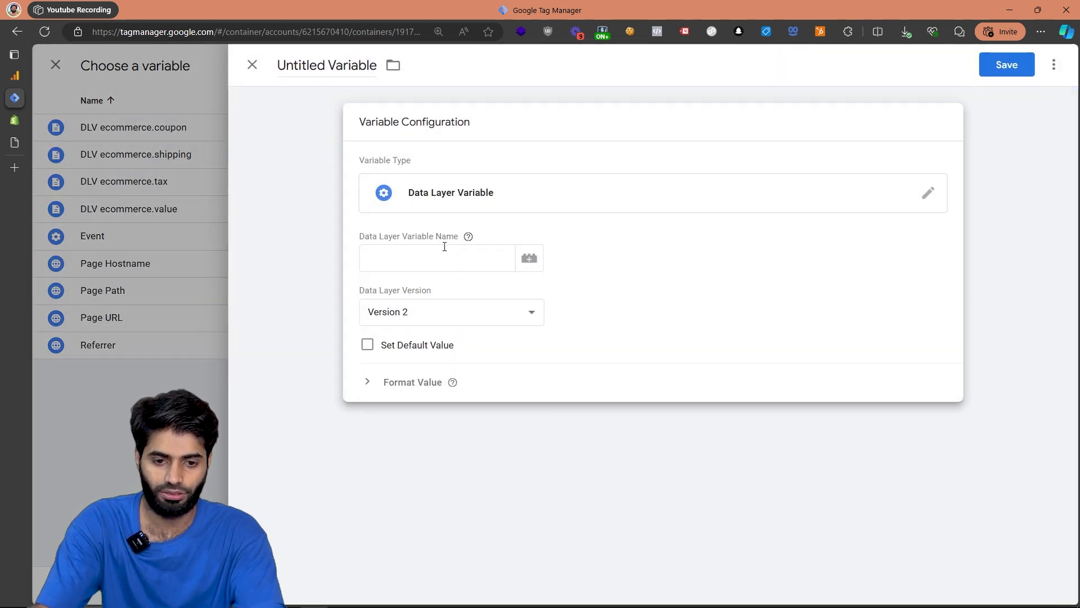
pyautogui.click(444, 247)
pyautogui.write('ecommerce.items')
pyautogui.hotkey('ctrl', 'a')
pyautogui.hotkey('ctrl', 'c')
# Step: Name the items variable "DLV ecommerce.items" and save it as the items parameter's value
pyautogui.click(327, 65)
pyautogui.write('DLV')
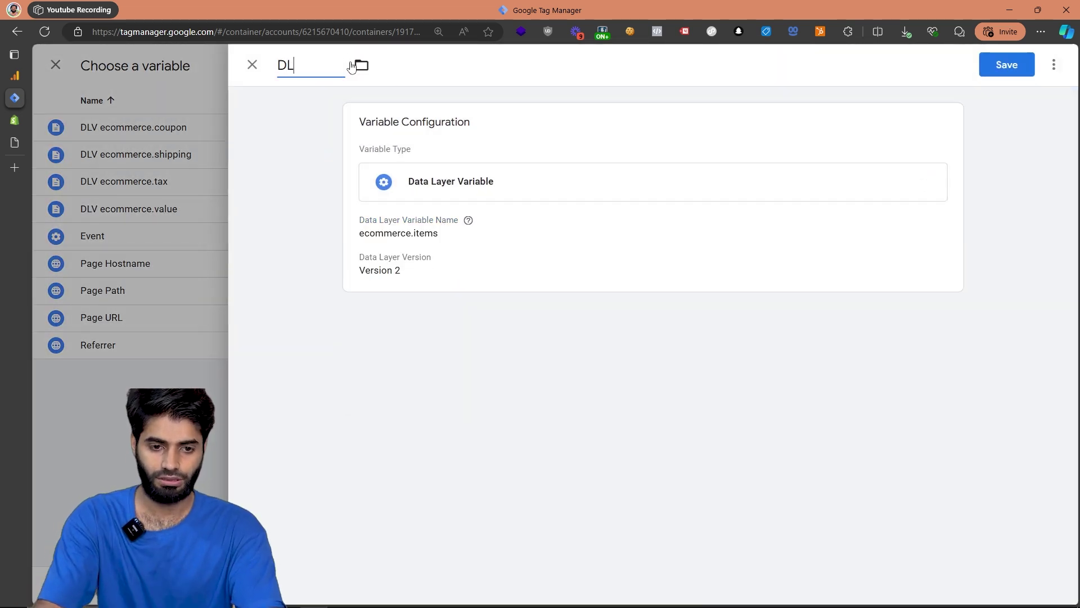
pyautogui.hotkey('ctrl', 'v')
pyautogui.click(1002, 67)
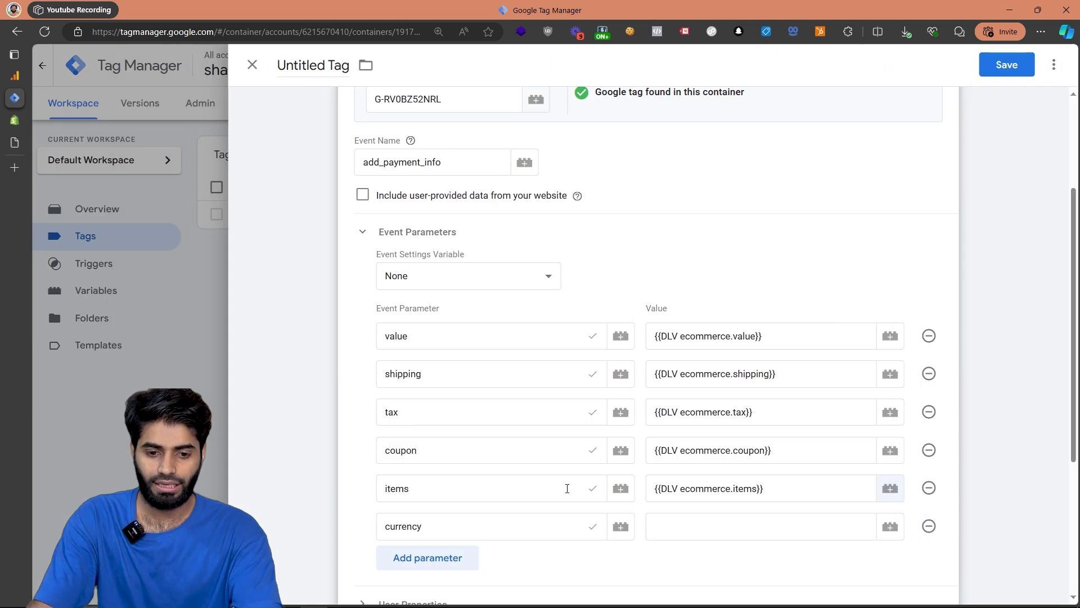
# Step: For the currency parameter's value, create a Data Layer Variable that reads ecommerce.currecny
pyautogui.click(892, 526)
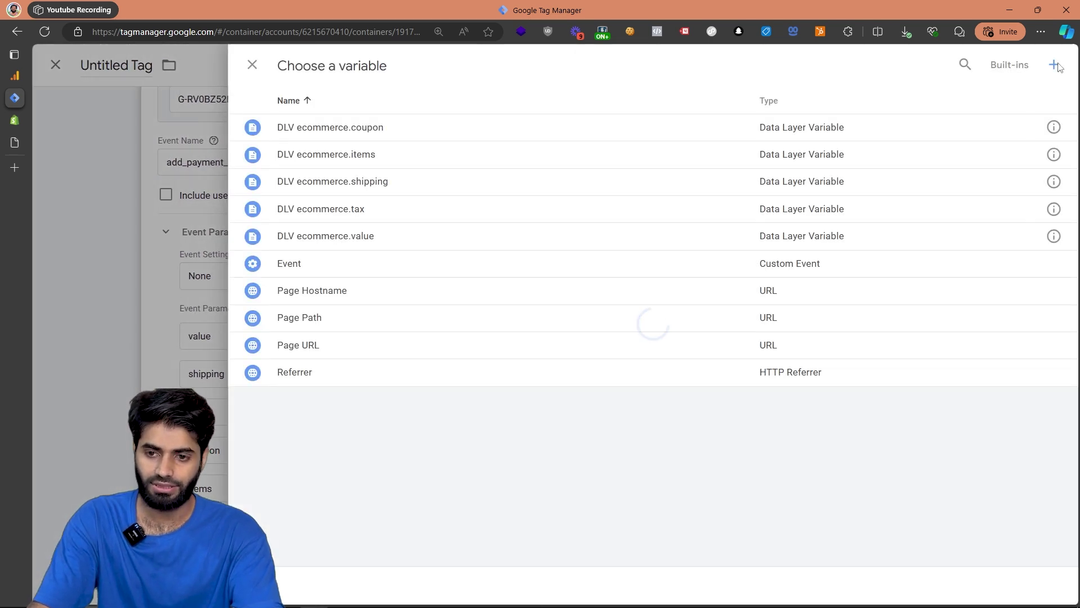
pyautogui.click(1056, 68)
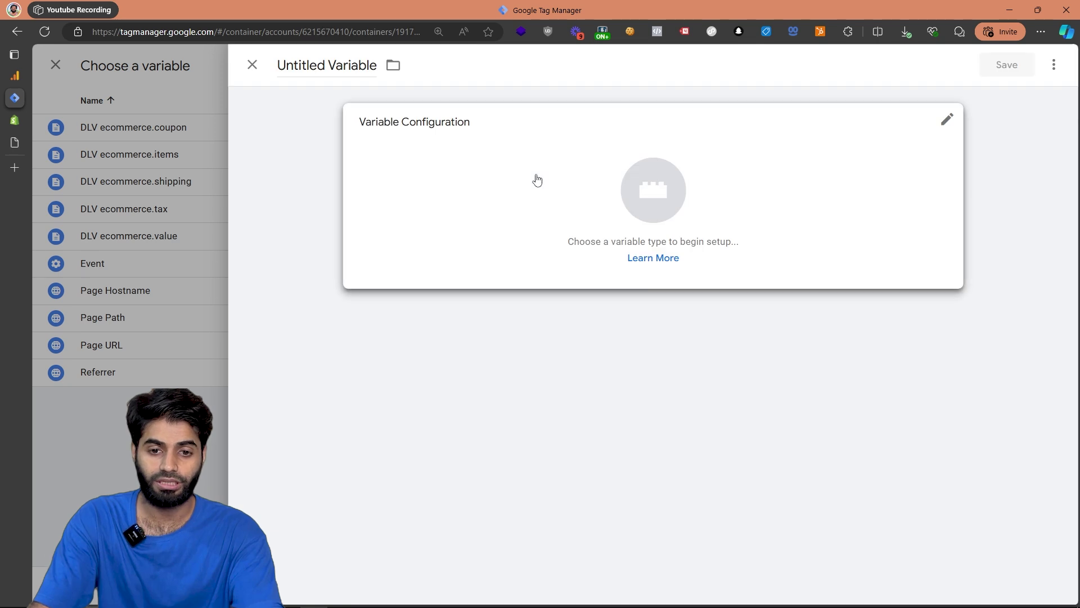
pyautogui.click(535, 179)
pyautogui.click(803, 384)
pyautogui.hotkey('ctrl', 'v')
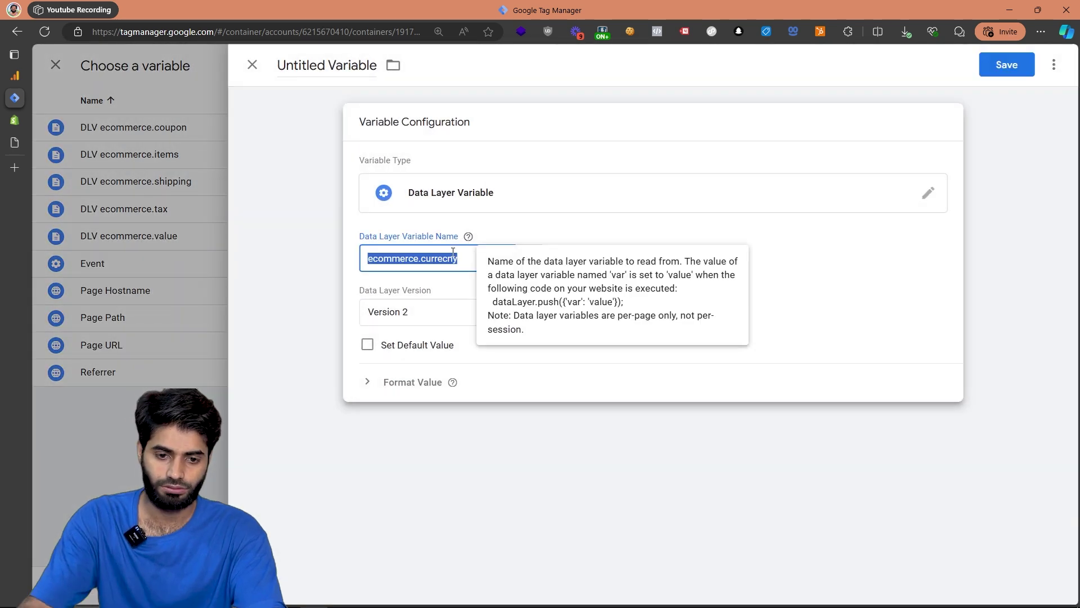
# Step: Name the currency variable "DLV ecommerce.currecny" and save it as the currency parameter's value
pyautogui.click(302, 65)
pyautogui.write('DLV')
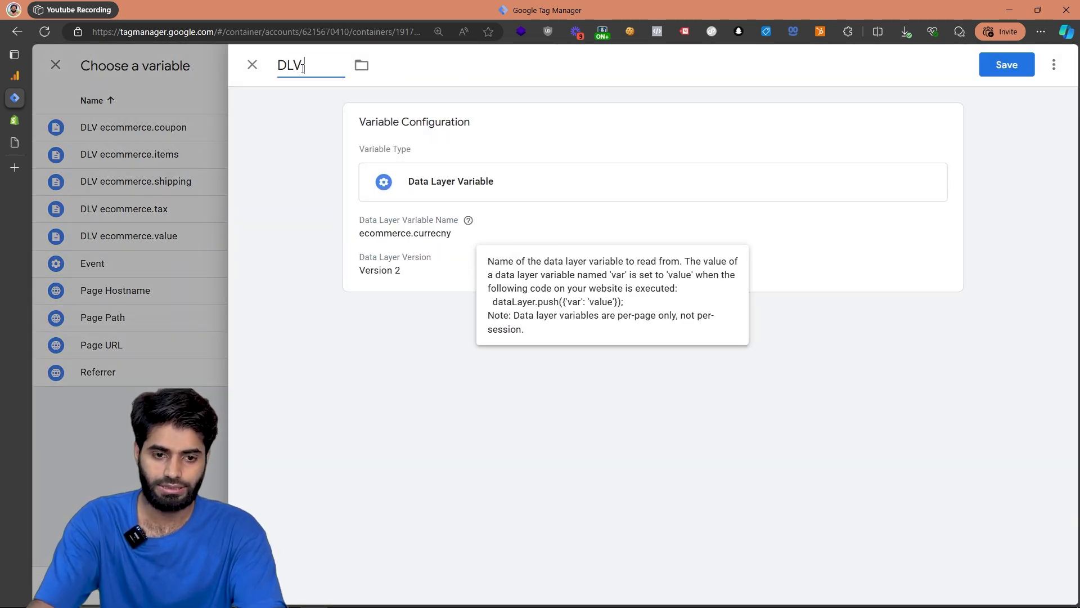
pyautogui.hotkey('ctrl', 'v')
pyautogui.click(1006, 66)
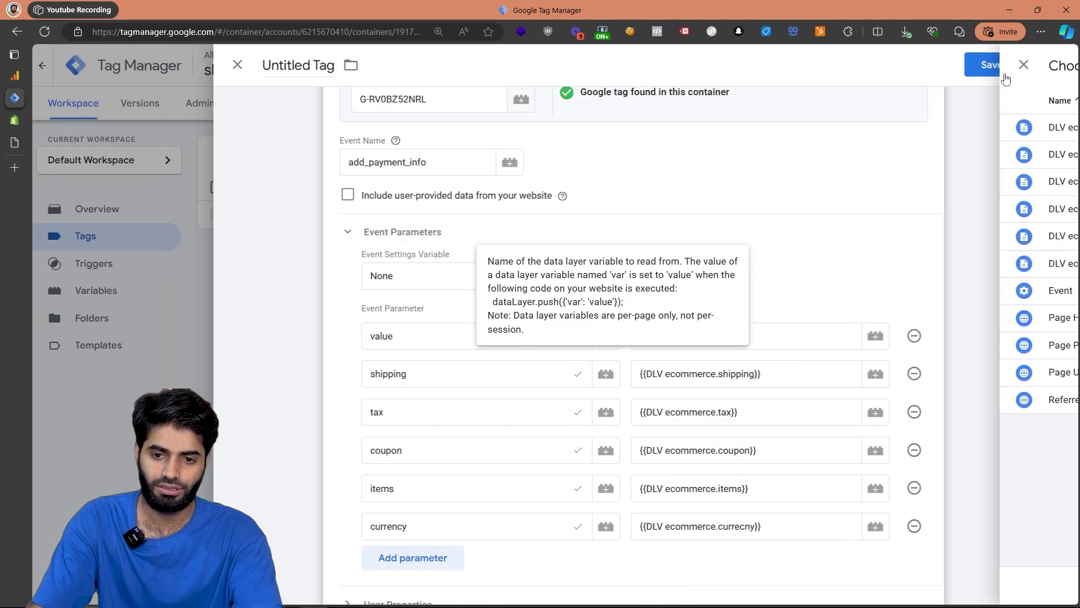
# Step: Save the GA4 event tag under the name "Ga4 CE add_payment_info"
pyautogui.click(1005, 72)
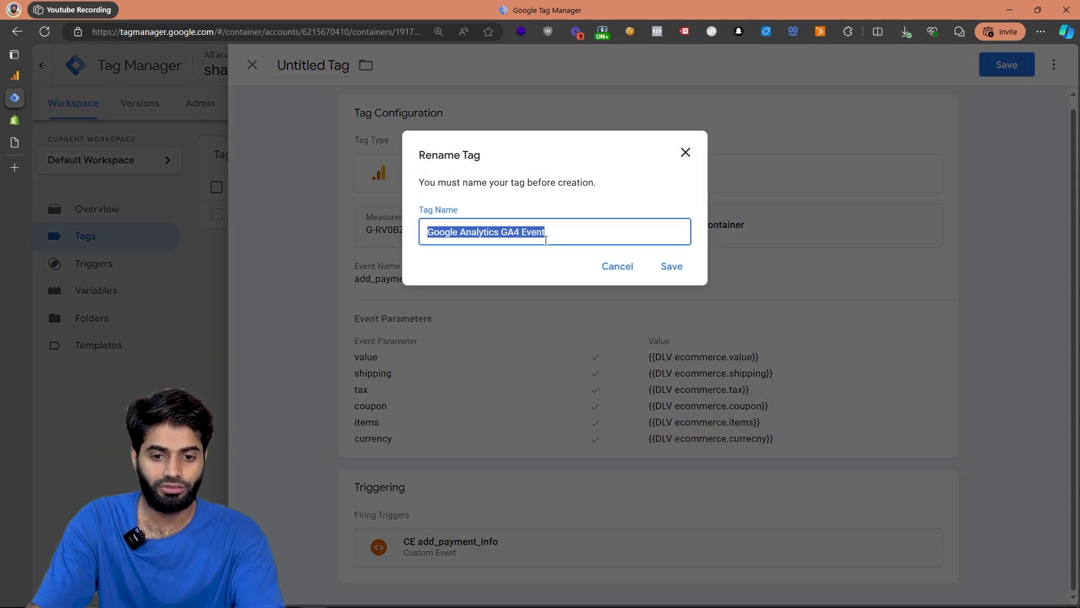
pyautogui.write('Ga4 CE add_payment_info')
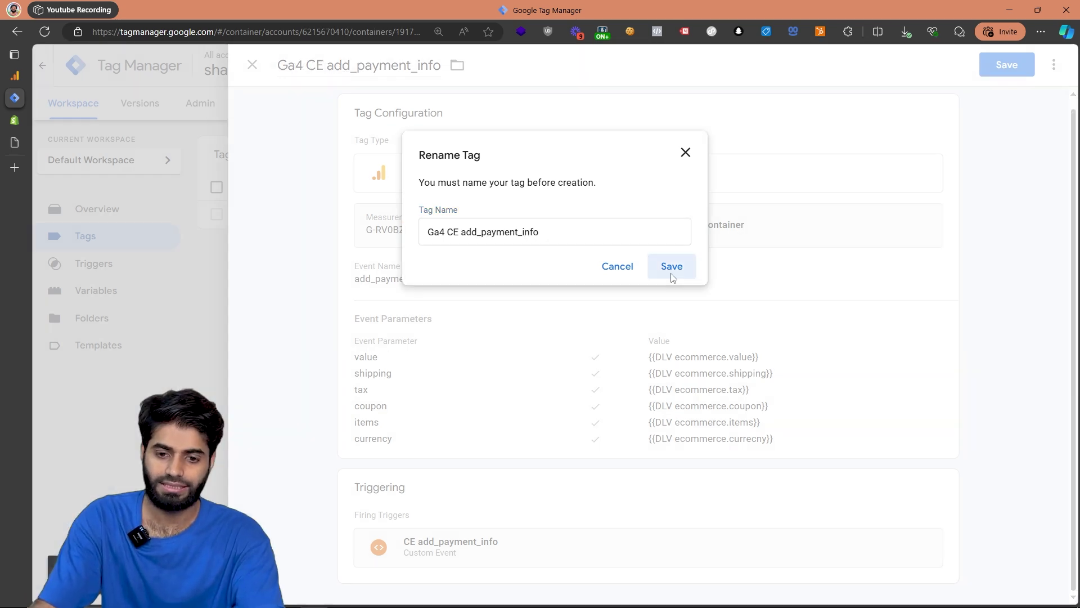
pyautogui.click(671, 269)
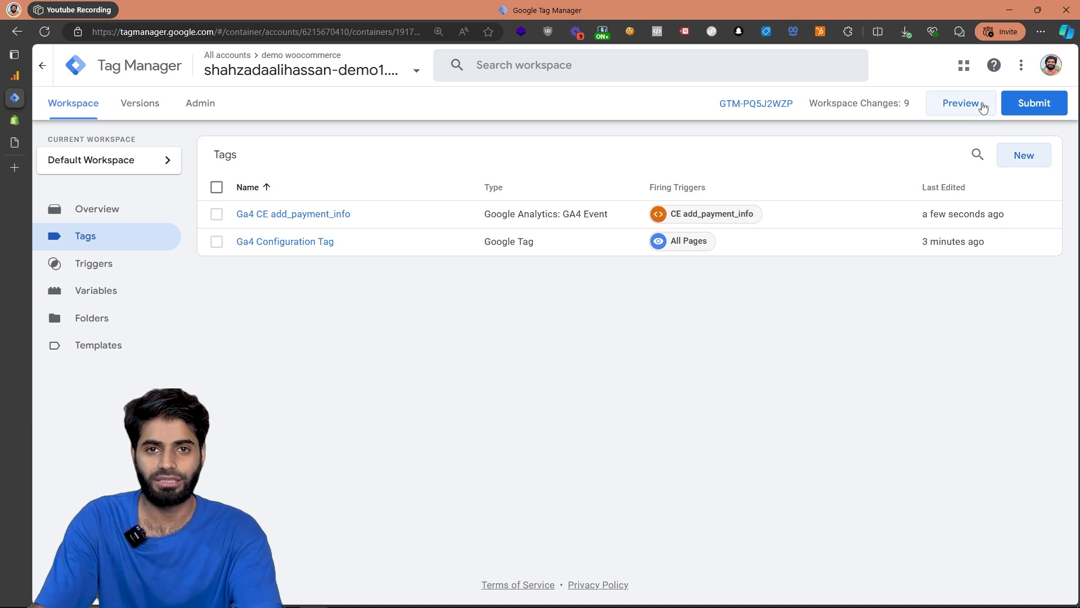
# Step: Publish the workspace changes to the Live environment as a version named "[TrackingAcademy] Ga4 add_payment_info"
pyautogui.click(1016, 105)
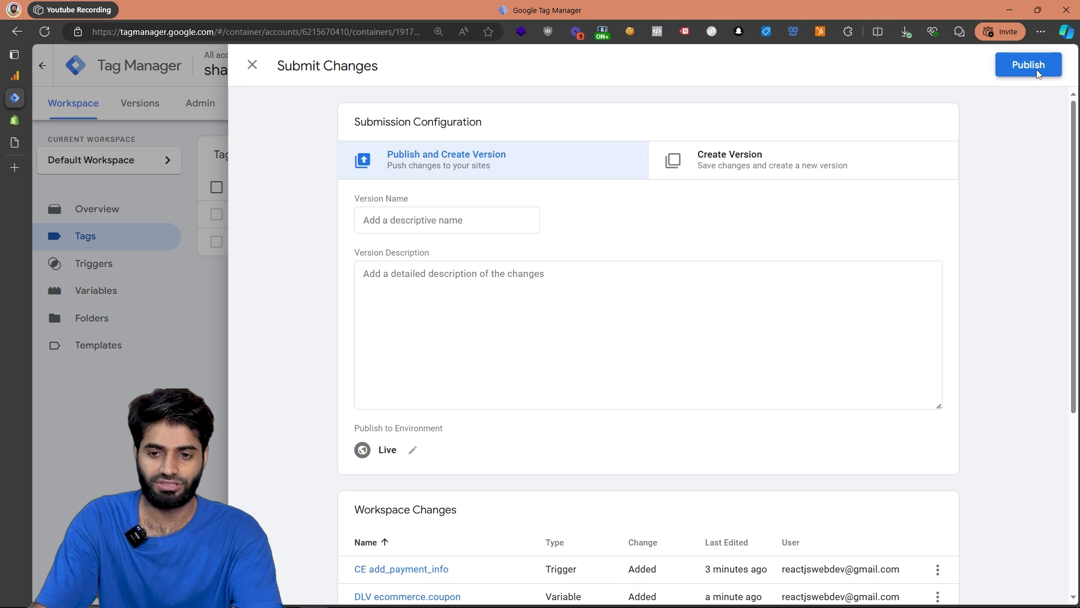
pyautogui.click(1037, 74)
pyautogui.write('[Tr')
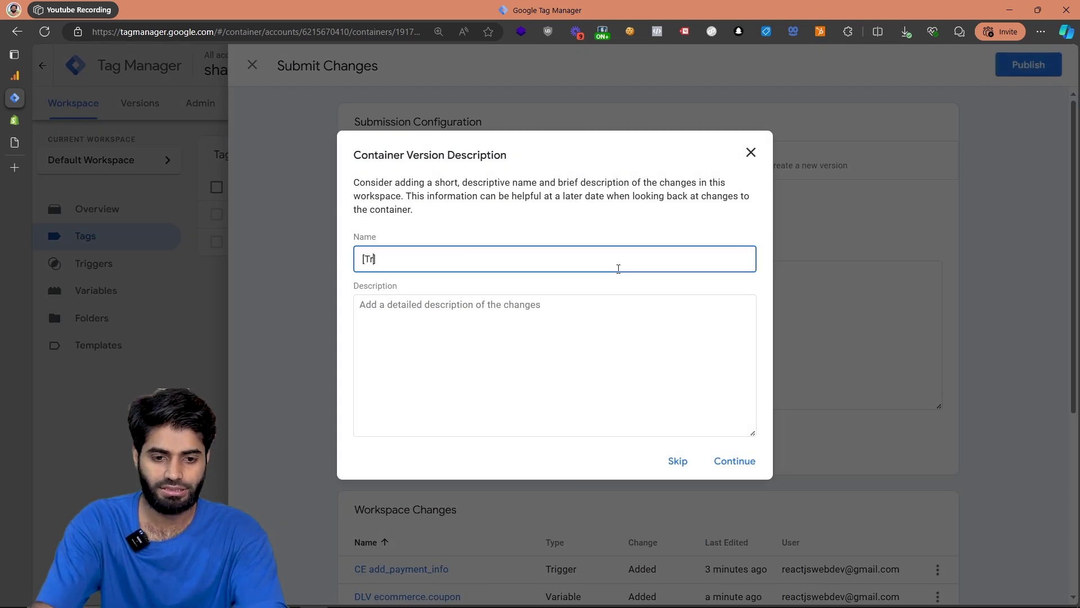
pyautogui.write('ackingAcademy] Ga4 add_payment_info')
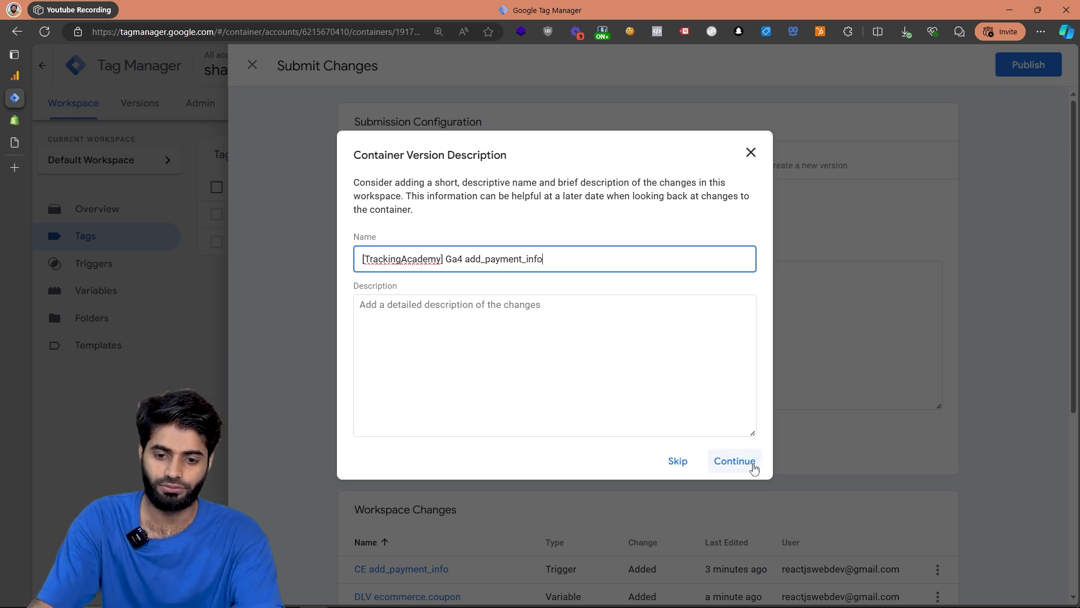
pyautogui.click(752, 464)
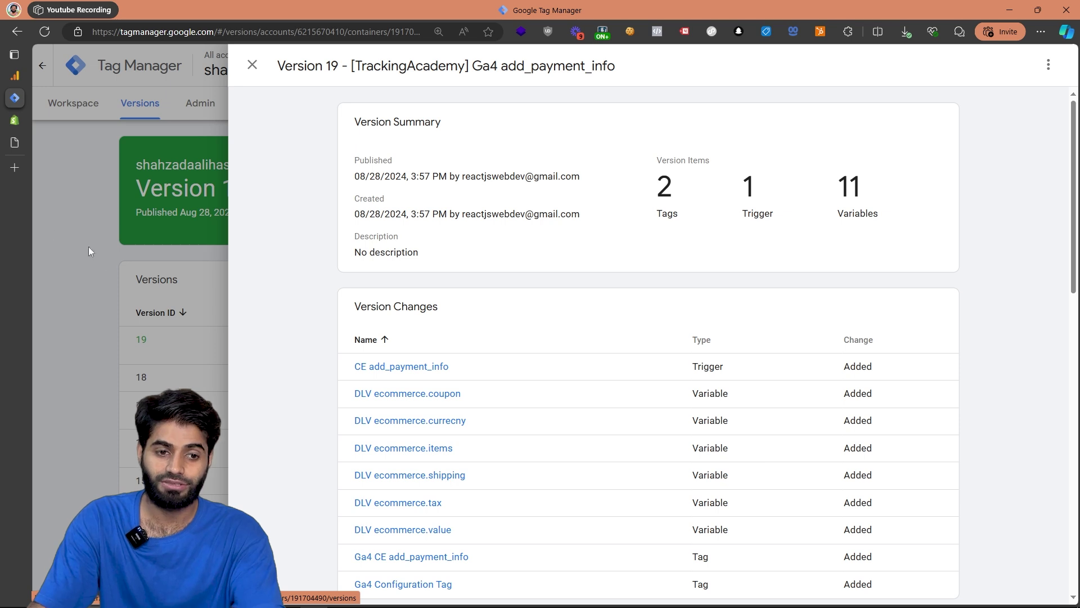
# Step: Leave the Shopify post-purchase checkout page and switch to the Shopify admin home
pyautogui.click(16, 142)
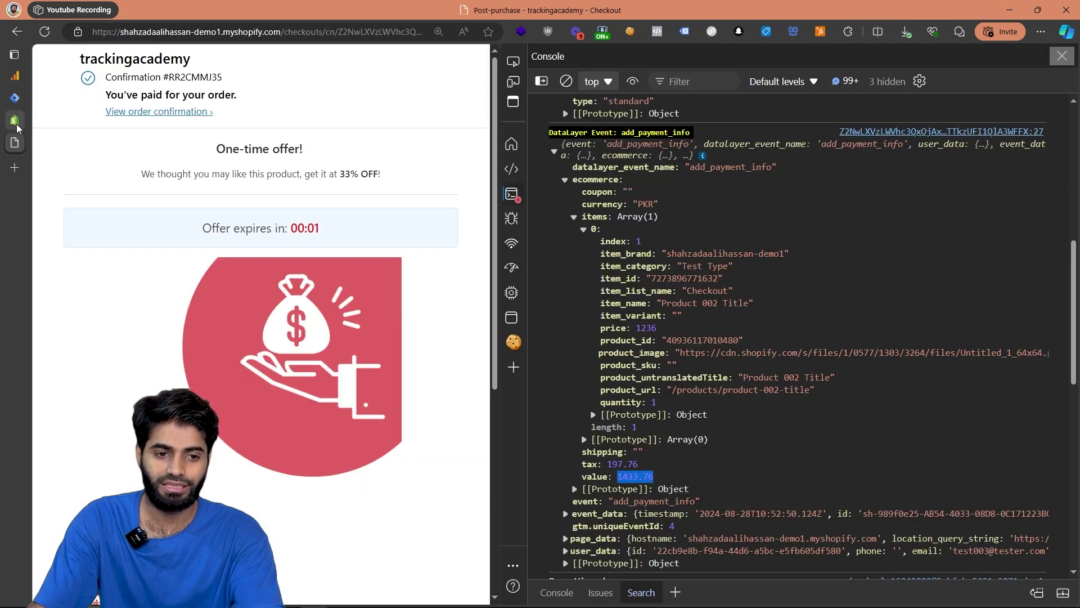
pyautogui.click(148, 143)
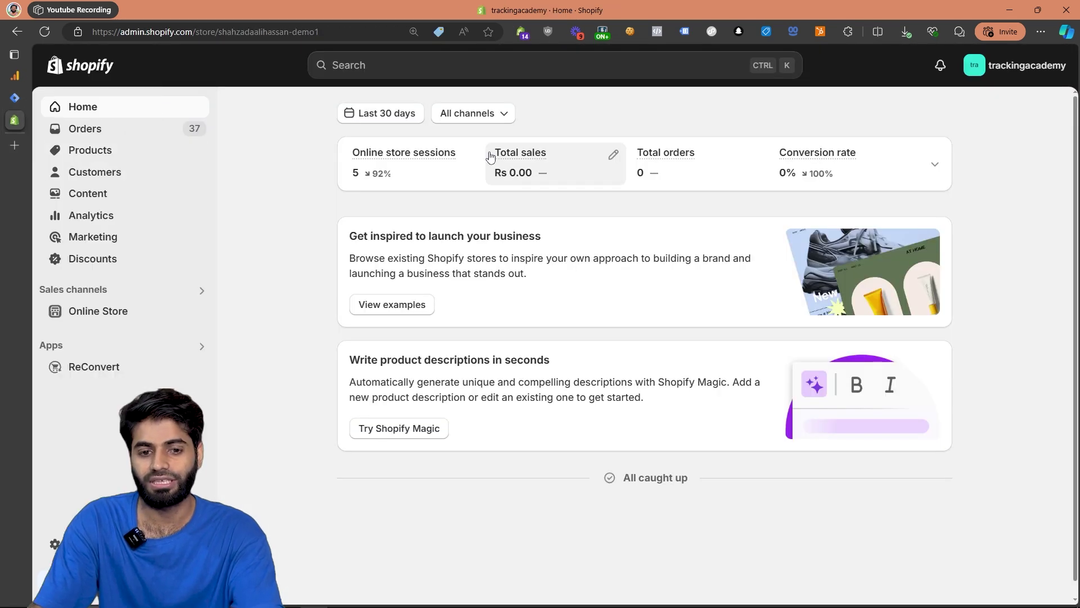
# Step: View the online store, open Product 003 Title and buy it immediately to reach the checkout page
pyautogui.click(201, 310)
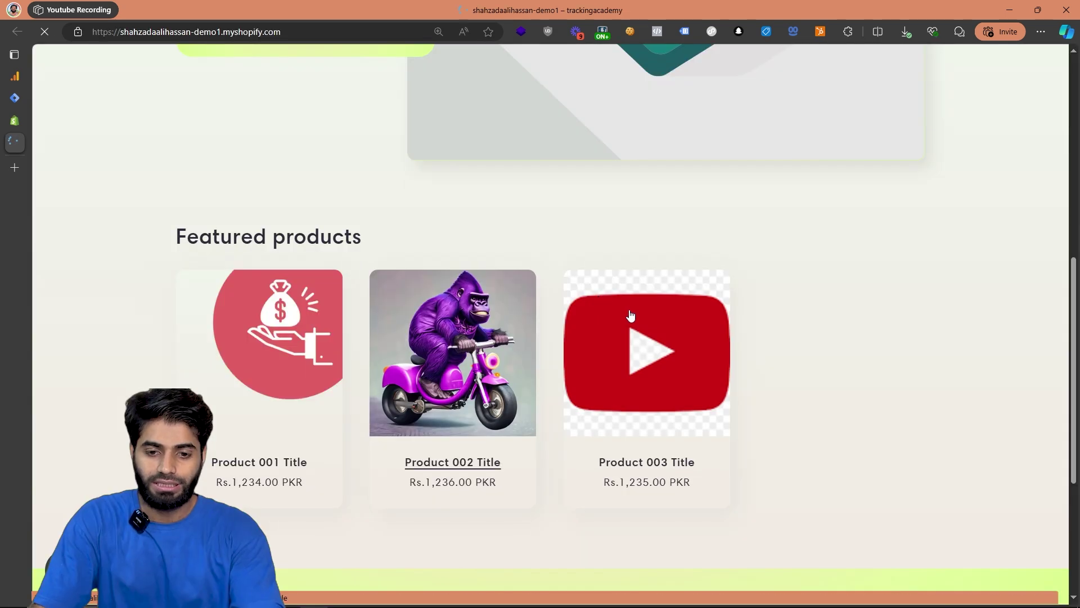
pyautogui.click(640, 327)
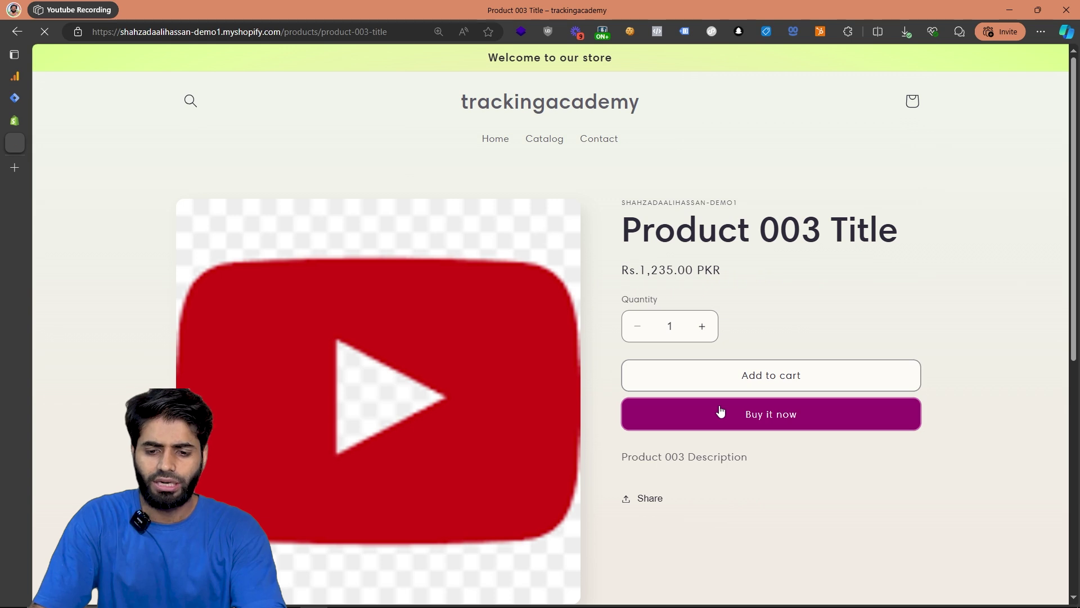
pyautogui.click(719, 409)
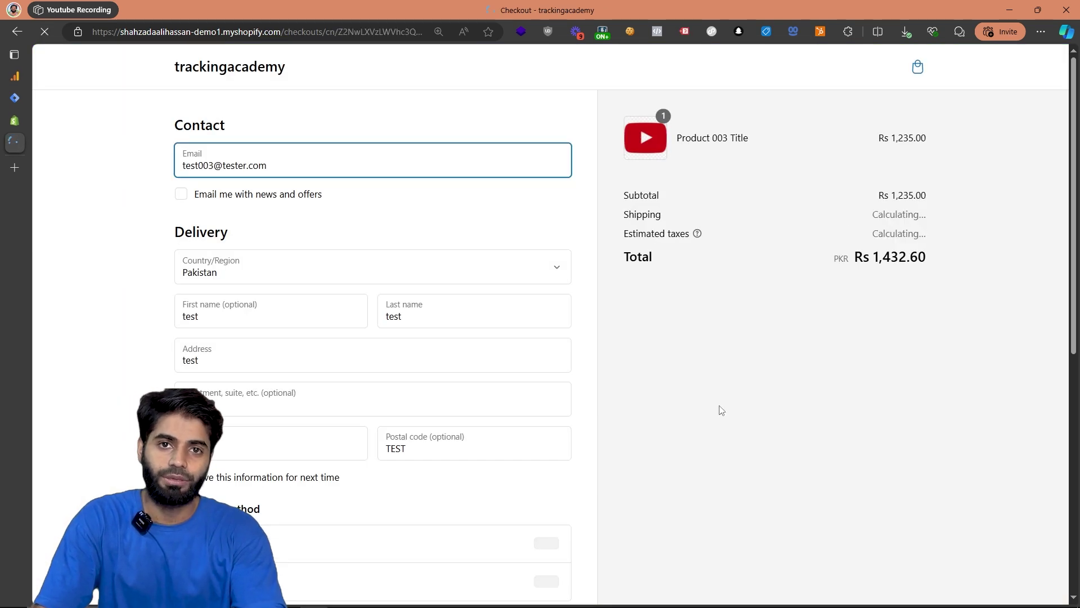
# Step: Open the browser's developer console for the checkout page and check the Adswerve dataLayer Inspector+ extension's settings
pyautogui.rightClick(721, 410)
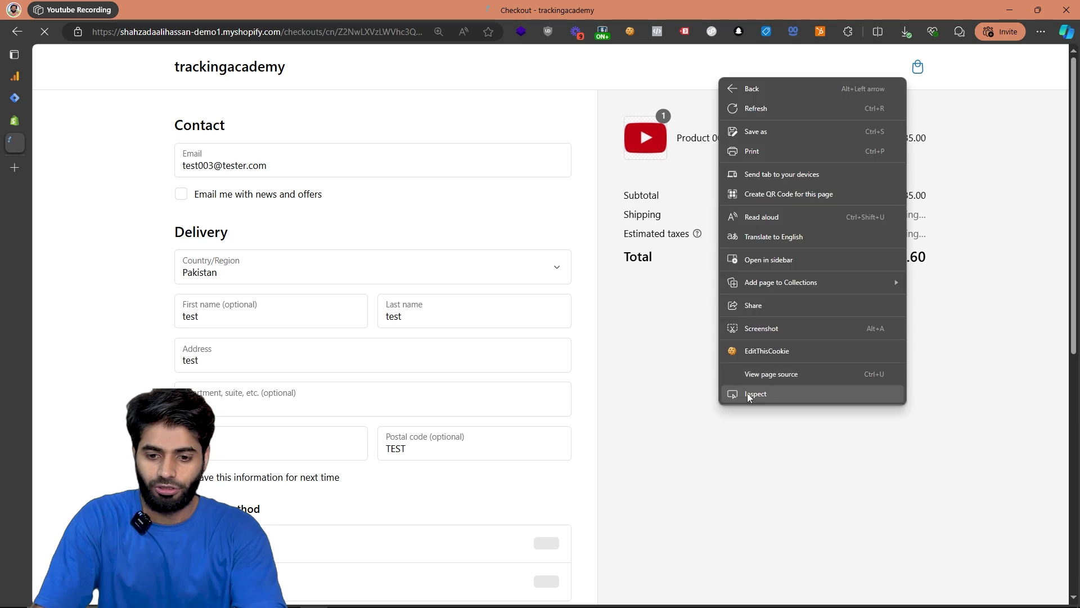
pyautogui.click(750, 398)
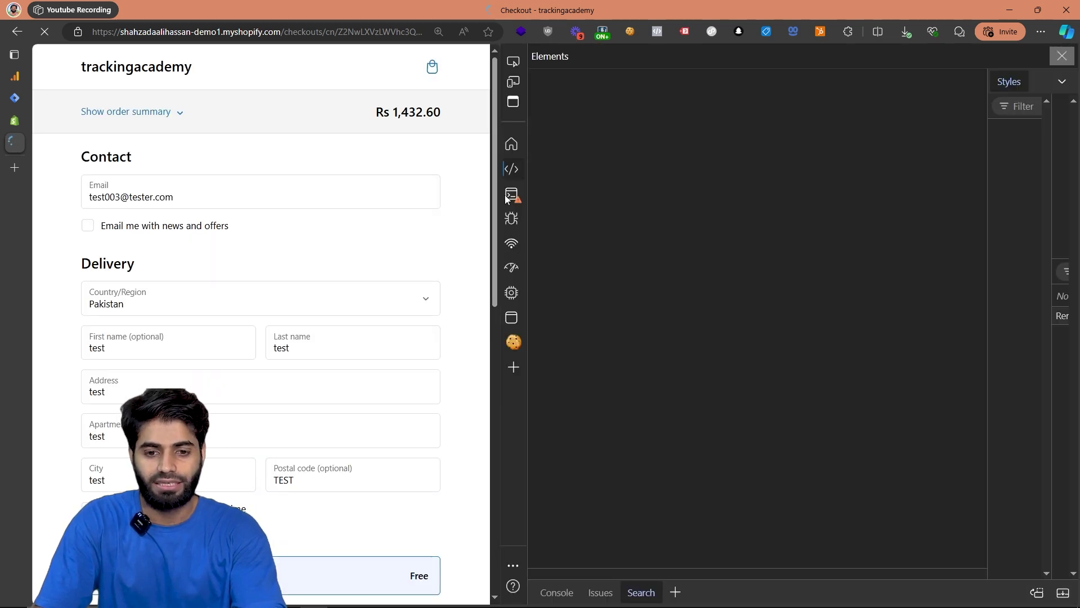
pyautogui.click(602, 33)
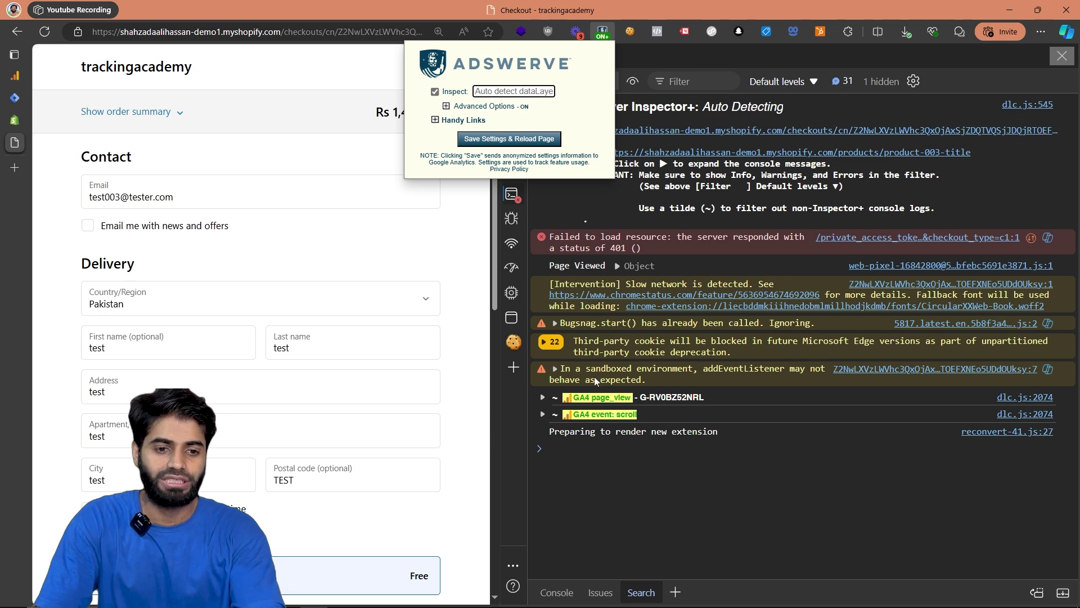
# Step: Fill in the test credit card's number, expiration date and security code in the checkout's payment section
pyautogui.scroll(-7, 139, 198)
pyautogui.click(186, 326)
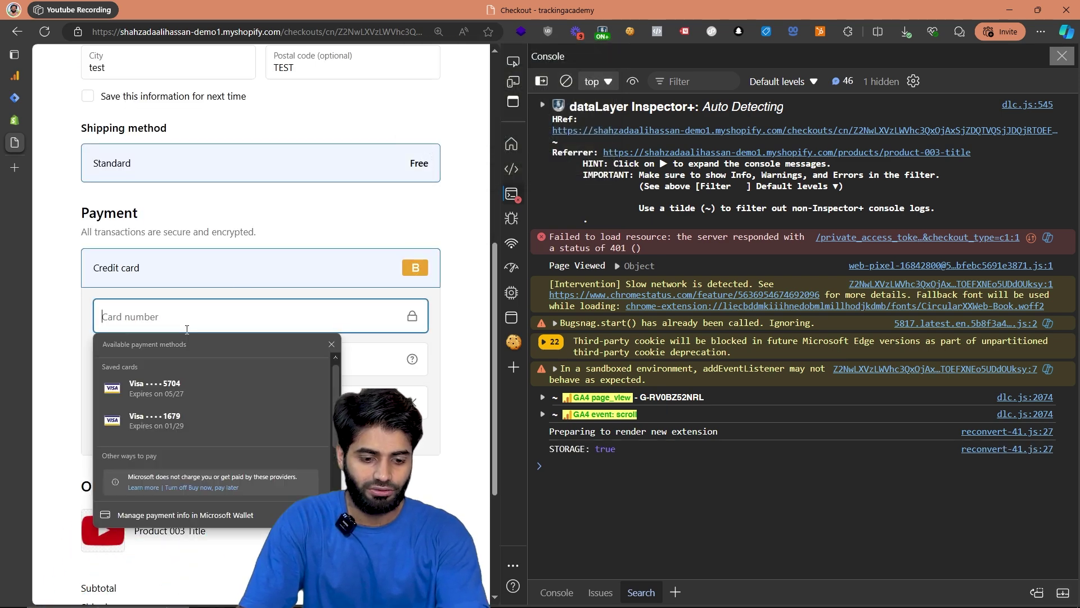
pyautogui.write('1')
pyautogui.click(412, 359)
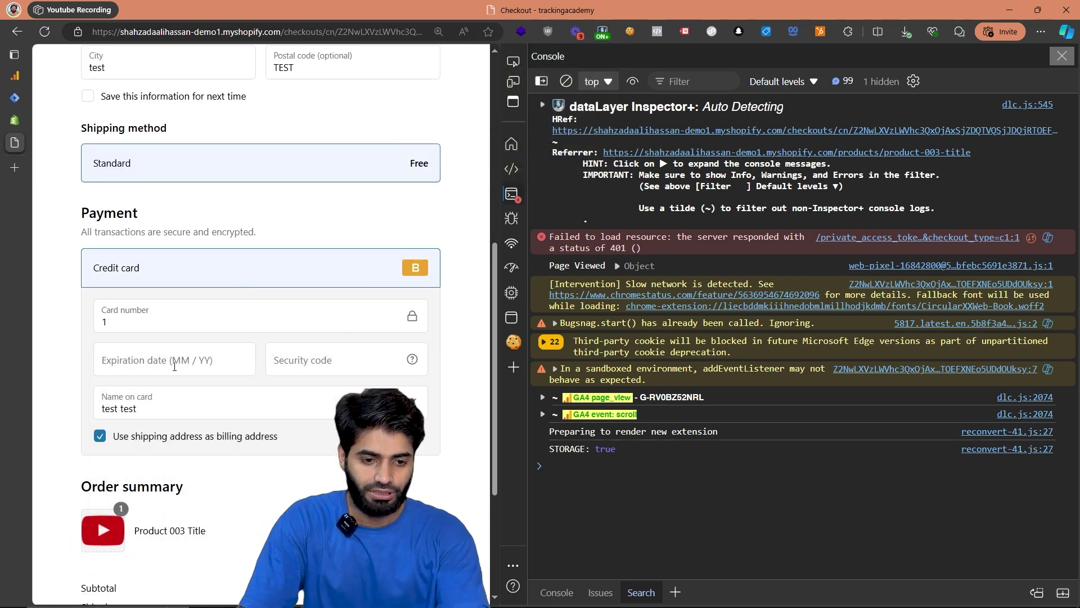
pyautogui.click(173, 363)
pyautogui.write('12 / 34')
pyautogui.click(349, 360)
pyautogui.write('123')
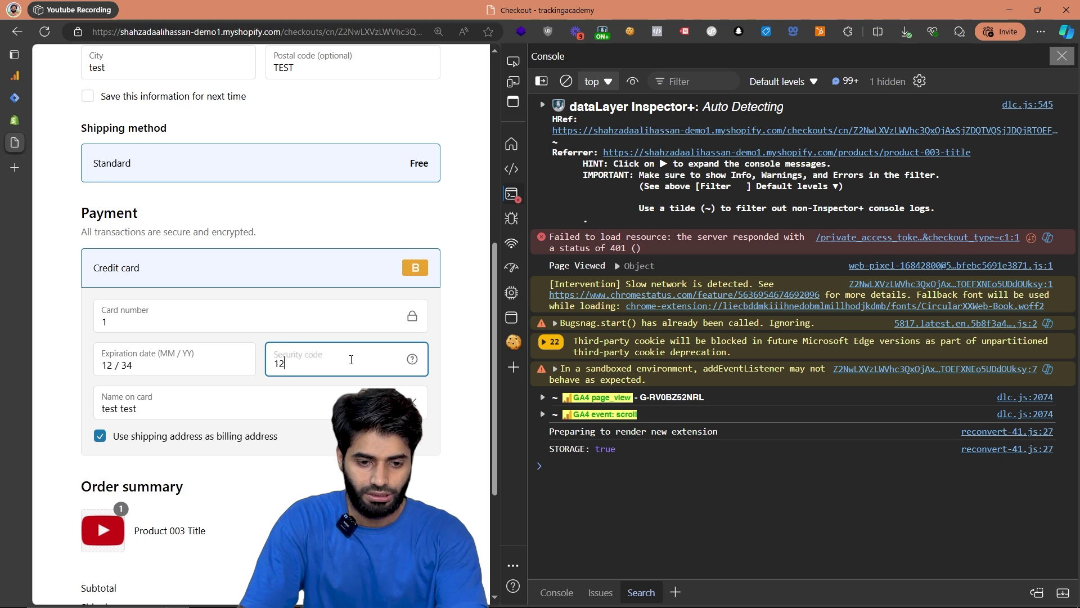
# Step: Replace the name on the card with a test cardholder name and submit the payment
pyautogui.click(303, 398)
pyautogui.hotkey('ctrl', 'a')
pyautogui.write('te')
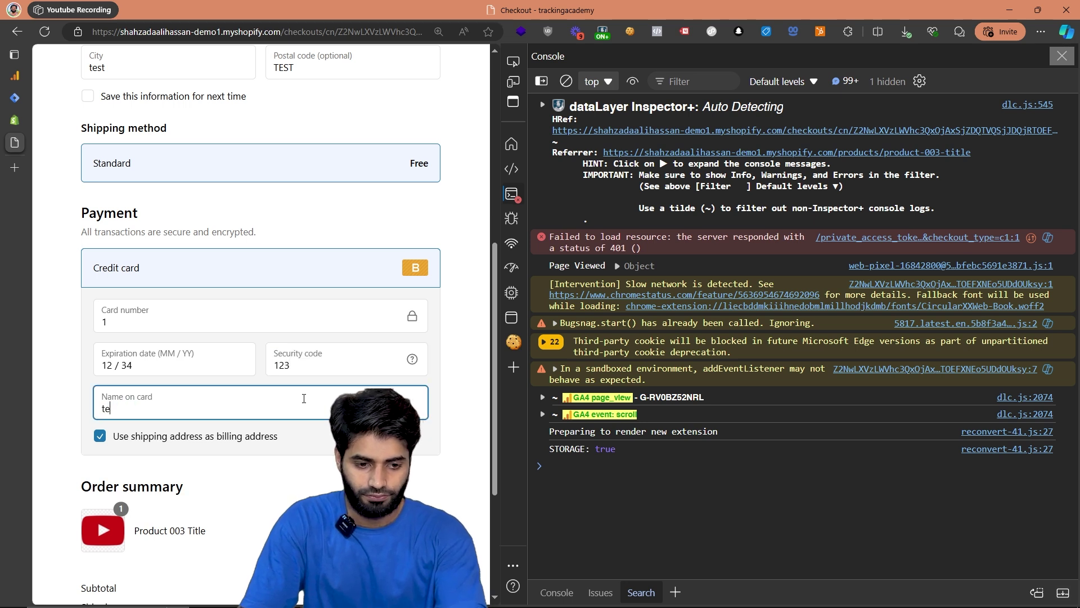
pyautogui.write('ster testing')
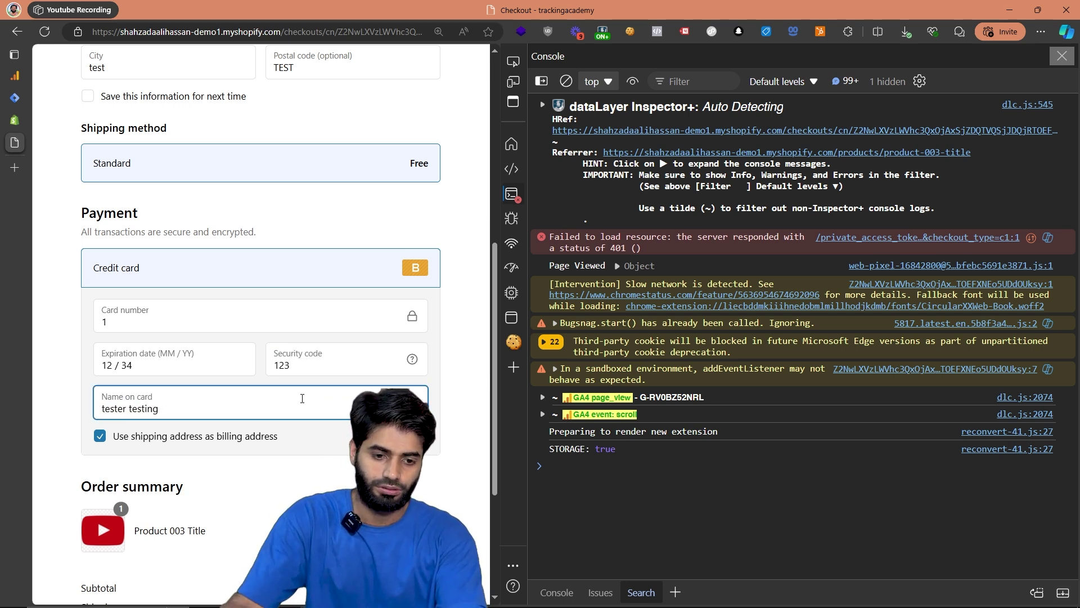
pyautogui.scroll(-4, 302, 399)
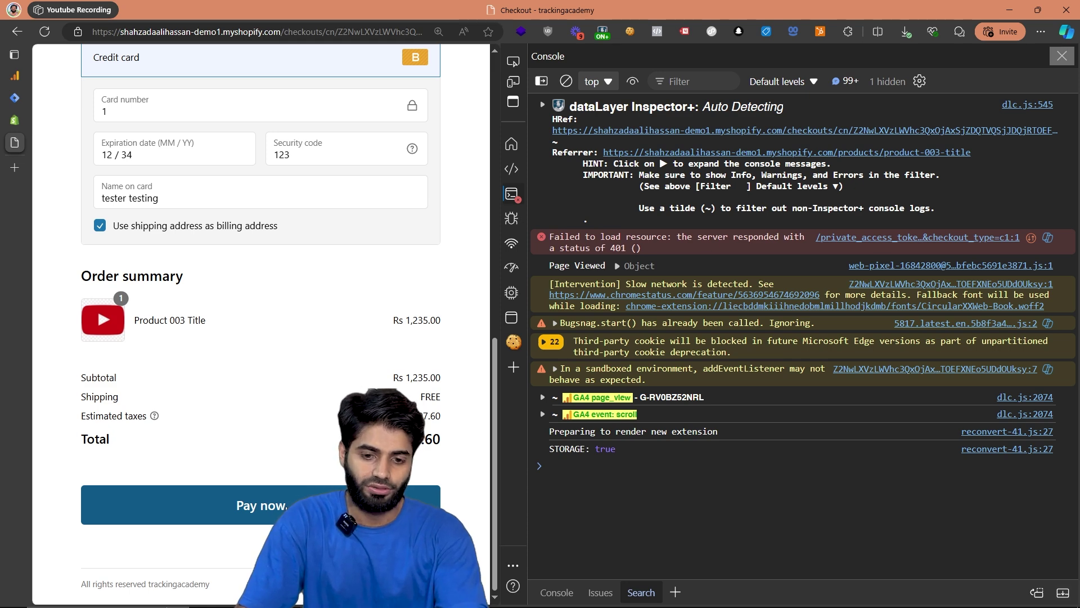
pyautogui.click(287, 507)
# Step: Expand the add_payment_info dataLayer event and its ecommerce object in the console
pyautogui.click(637, 570)
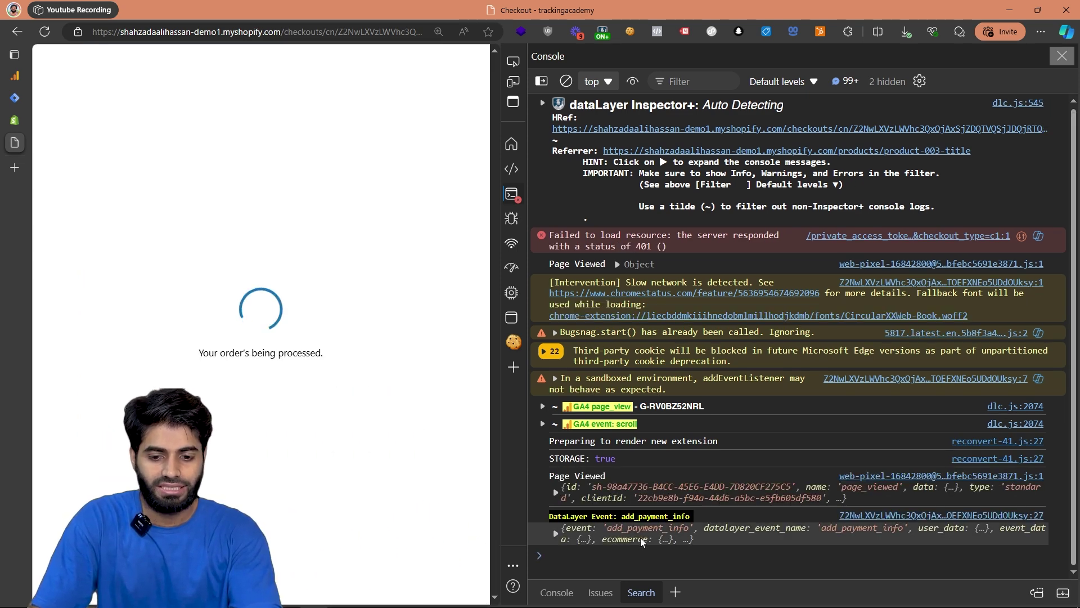
pyautogui.click(626, 499)
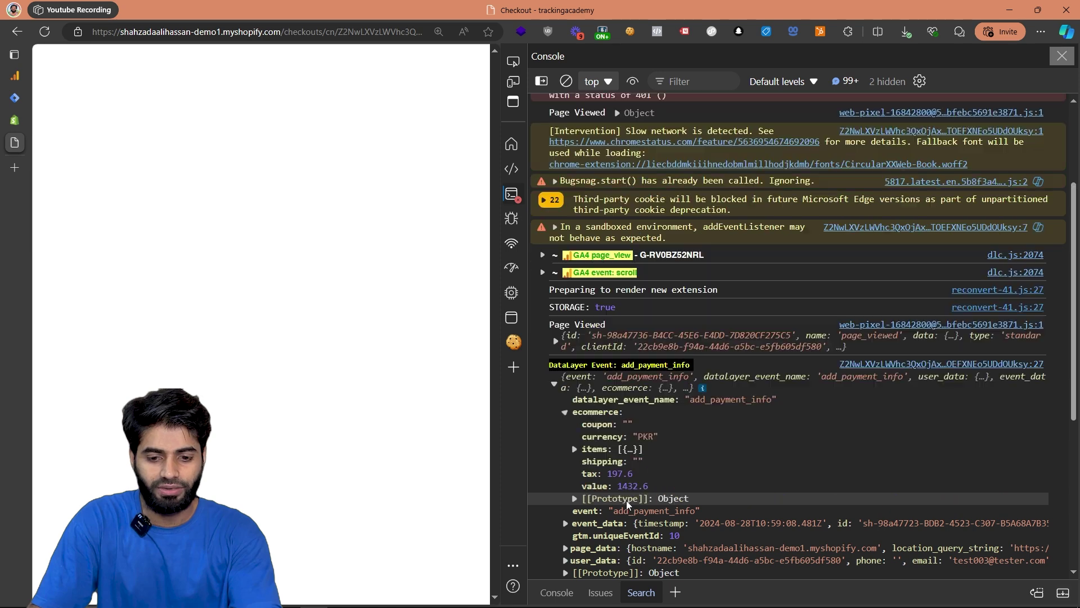
# Step: Expand the GA4 add_payment_info event in the console and examine its event name, product details, value, shipping, tax and coupon parameters
pyautogui.scroll(-5, 647, 484)
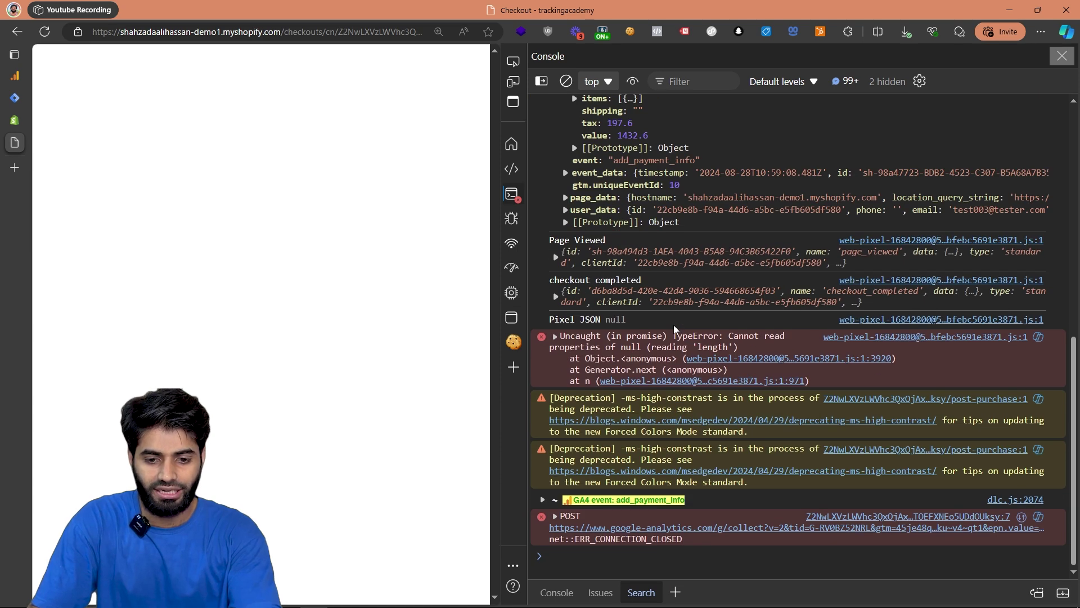
pyautogui.click(629, 499)
pyautogui.scroll(-5, 660, 325)
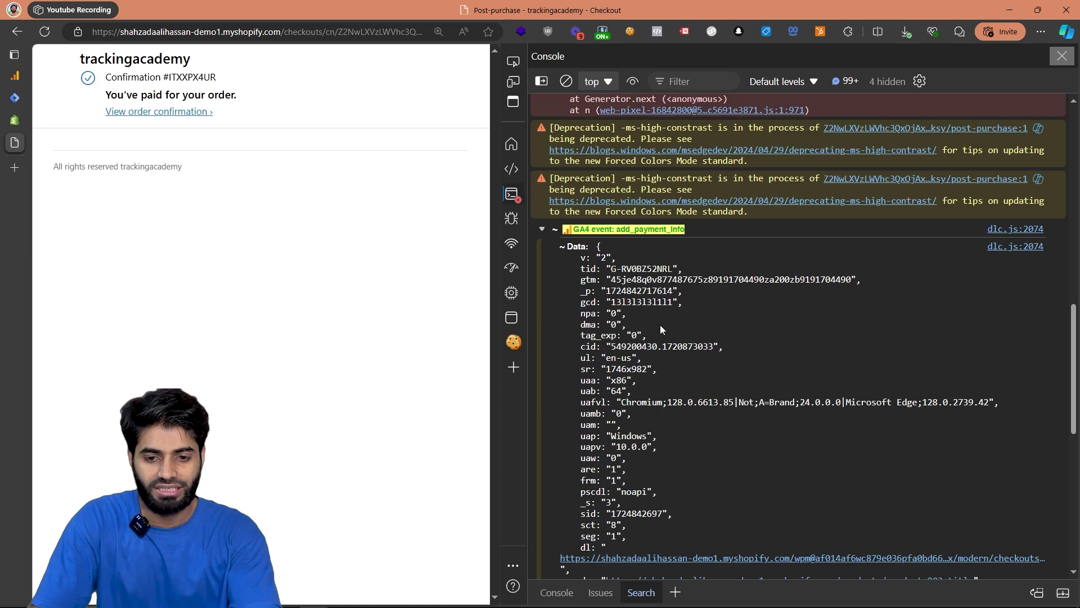
pyautogui.scroll(-6, 660, 325)
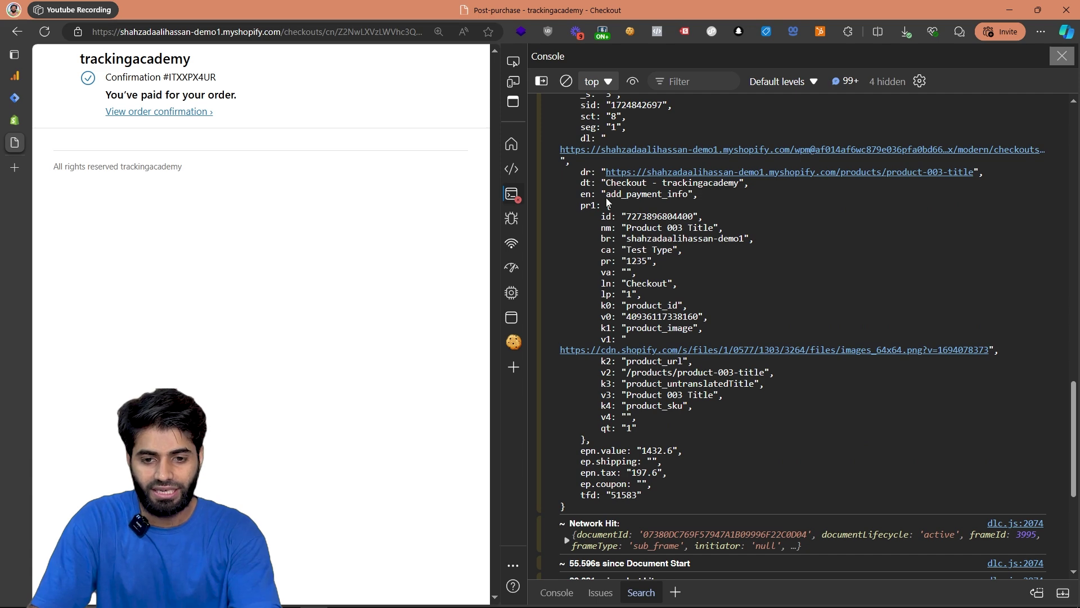
pyautogui.tripleClick(583, 209)
pyautogui.moveTo(583, 209); pyautogui.dragTo(667, 446)
pyautogui.moveTo(594, 465); pyautogui.dragTo(685, 451)
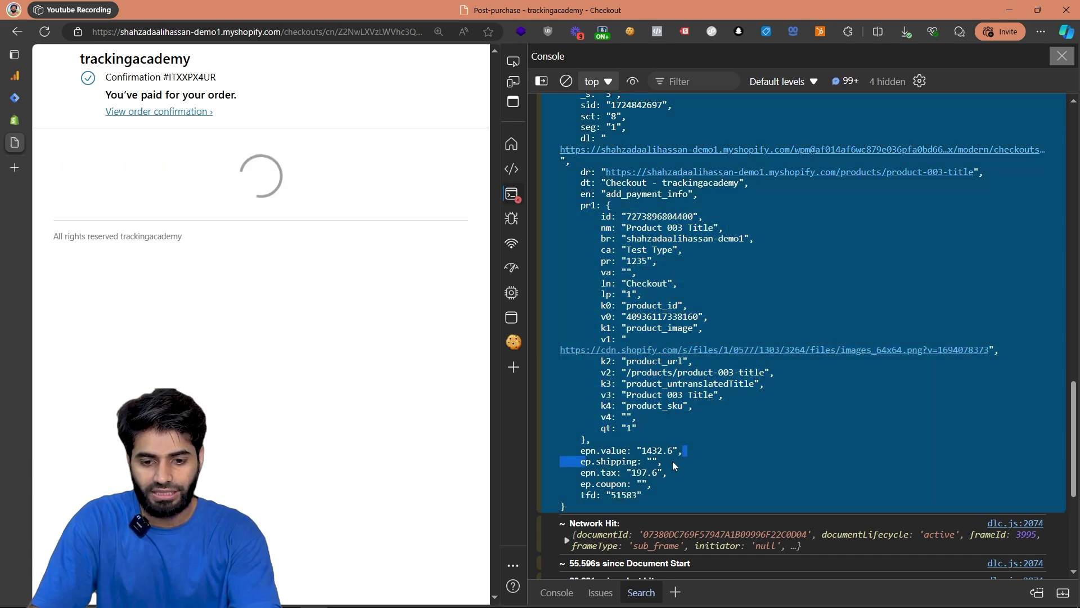